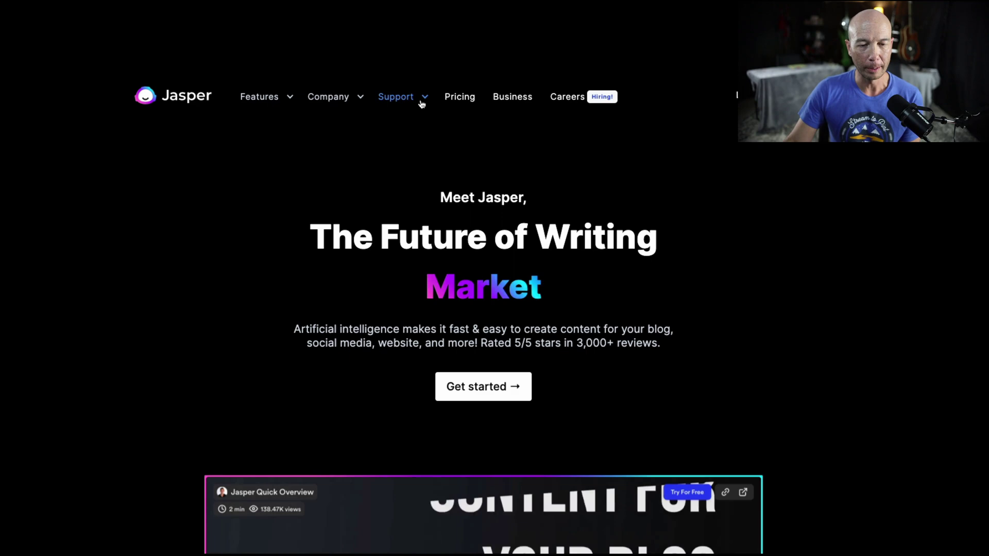
- Compare Jasper's Starter ($49/mo, 35,000 words) and Boss Mode ($99/mo, 100,000 words) pricing plans
left_click(465, 101)
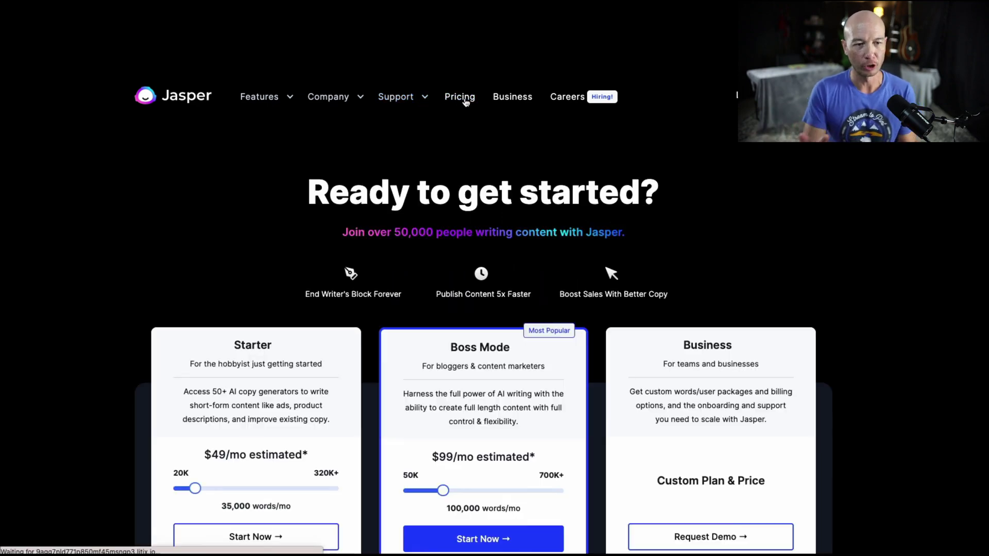
scroll(206, 190, "down", 5)
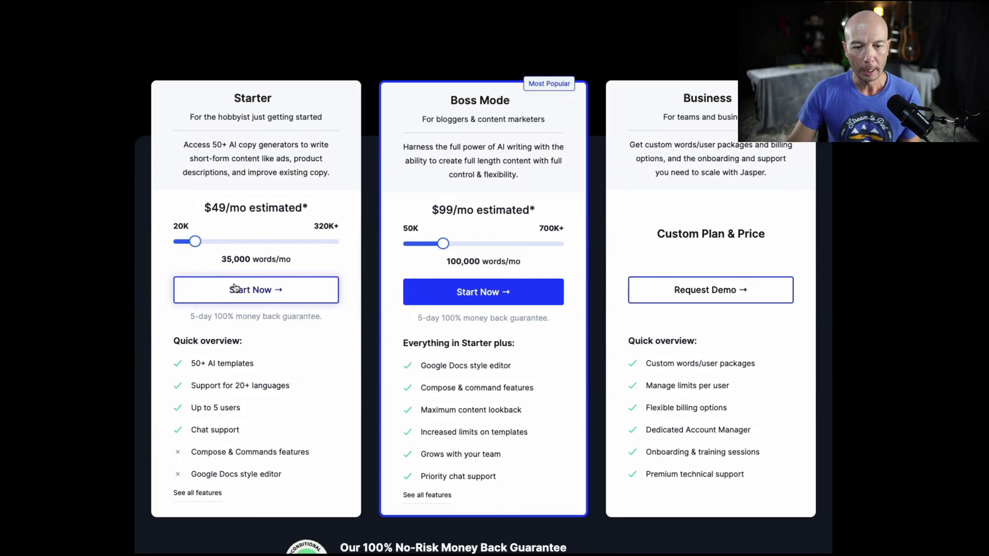
scroll(246, 180, "up", 1)
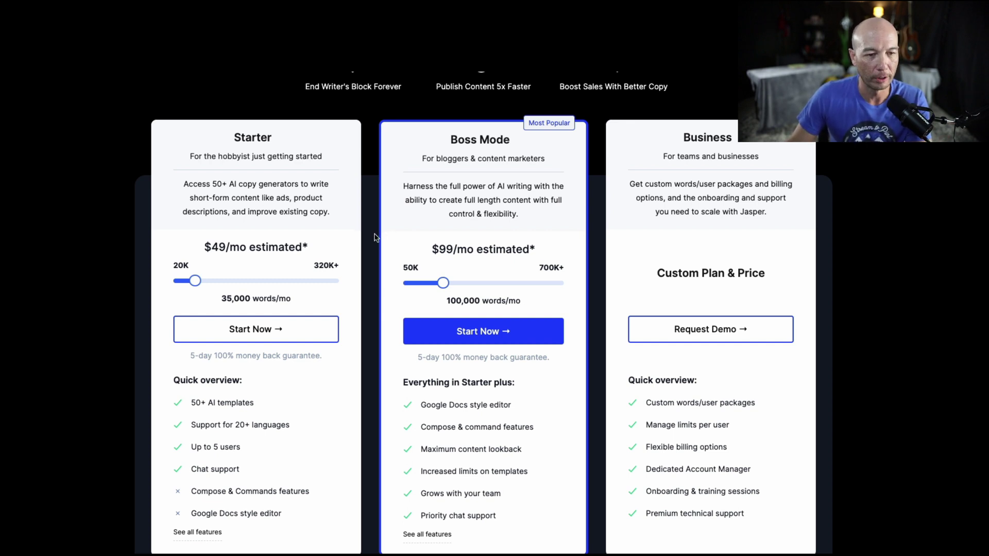
scroll(374, 238, "down", 1)
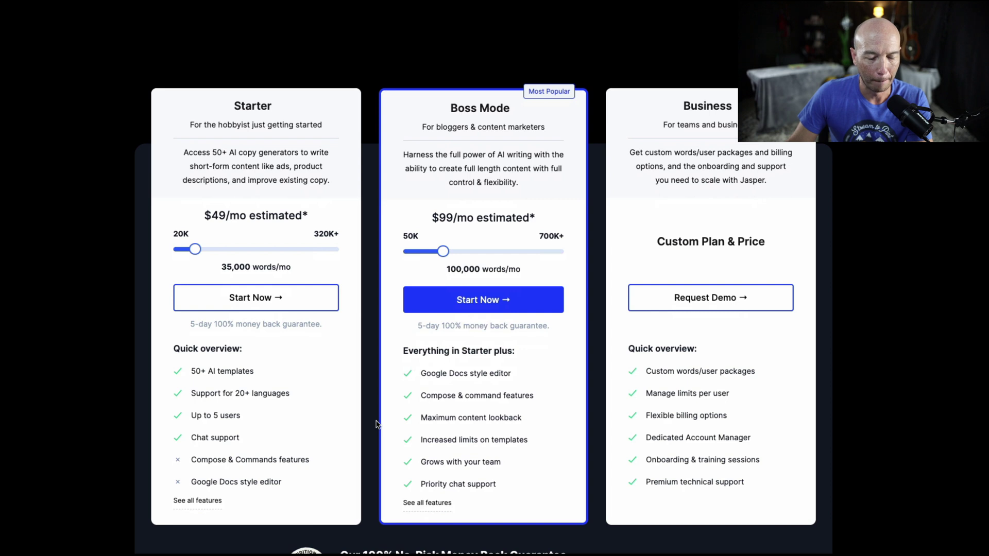
mouse_move(428, 419)
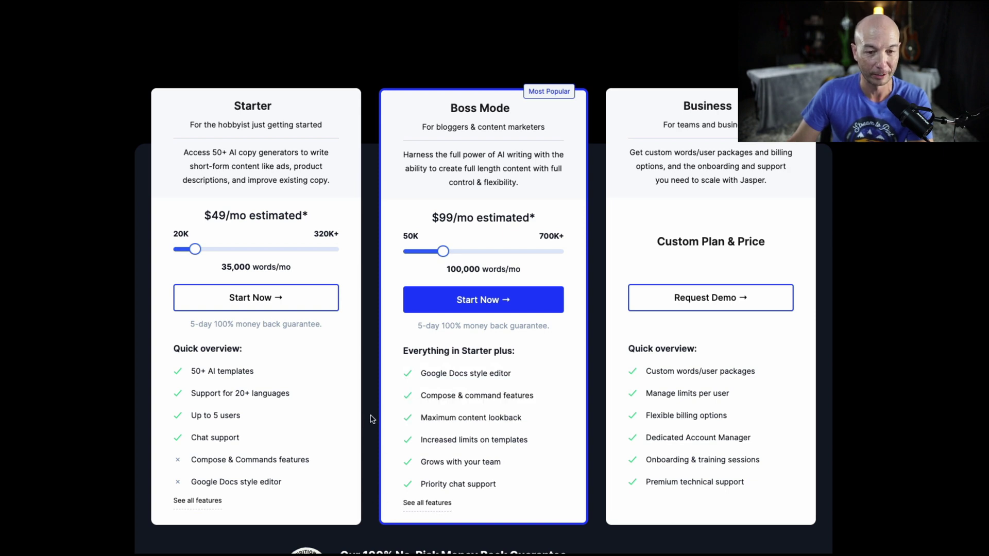
scroll(389, 370, "up", 1)
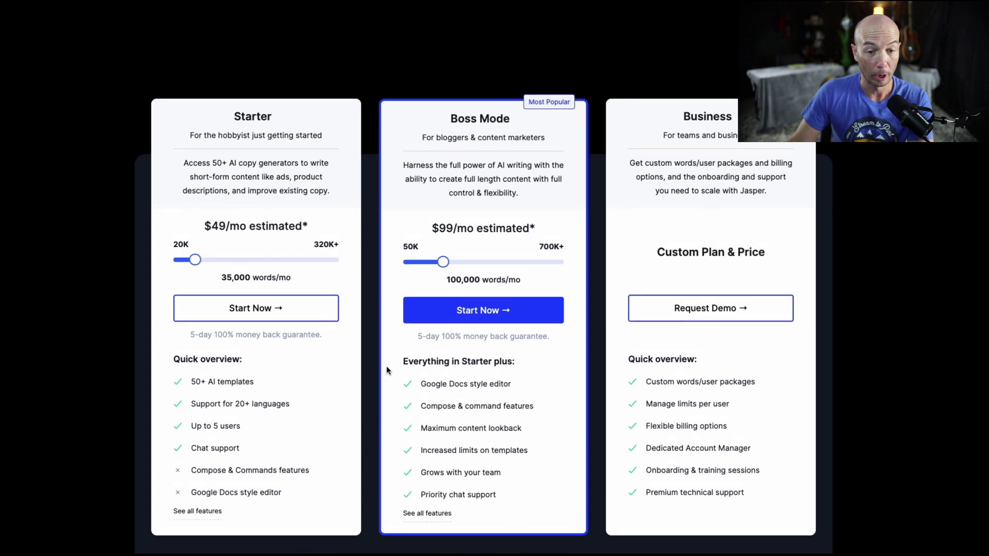
- Start the Boss Mode signup and begin entering a first name in the account form
left_click(474, 312)
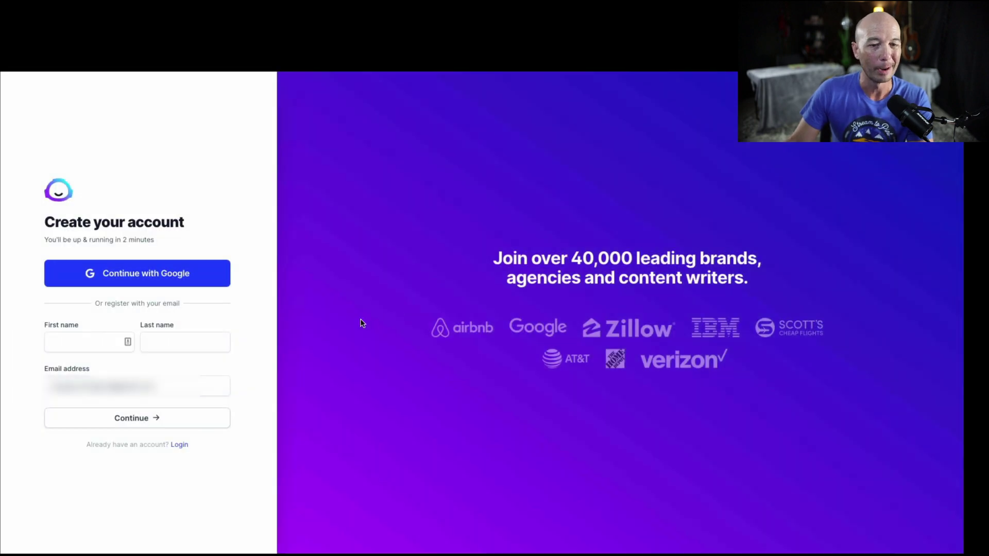
left_click(97, 339)
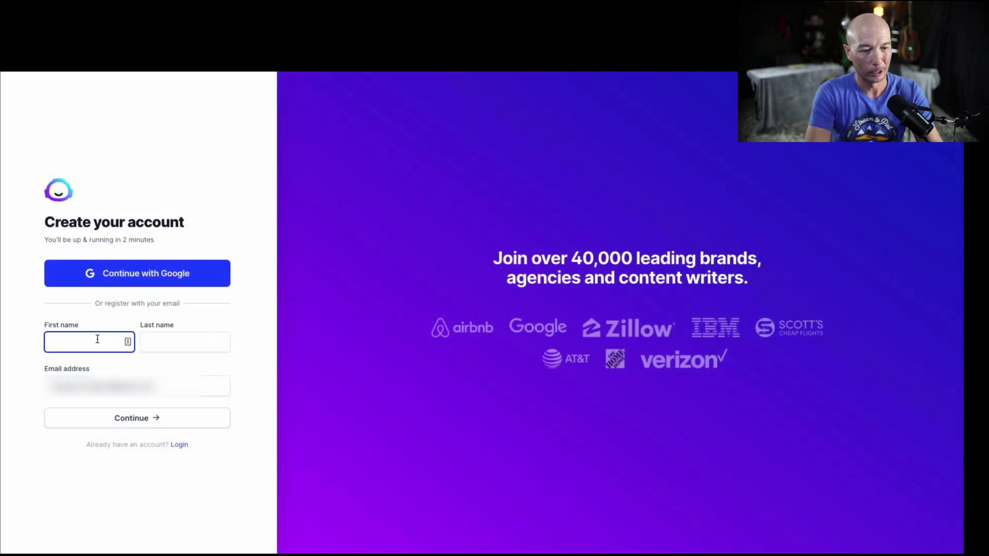
type("dou")
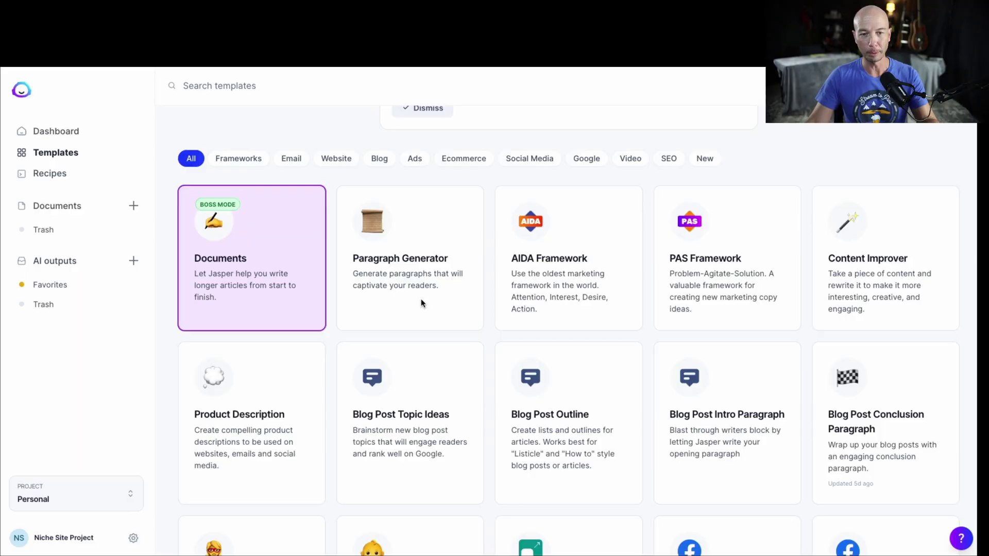
scroll(556, 291, "up", 4)
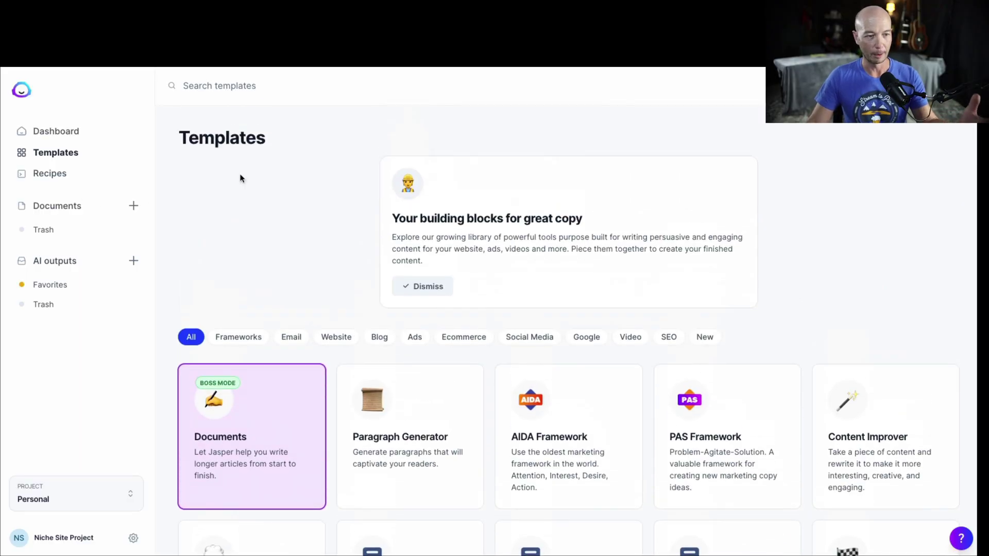
left_click(69, 131)
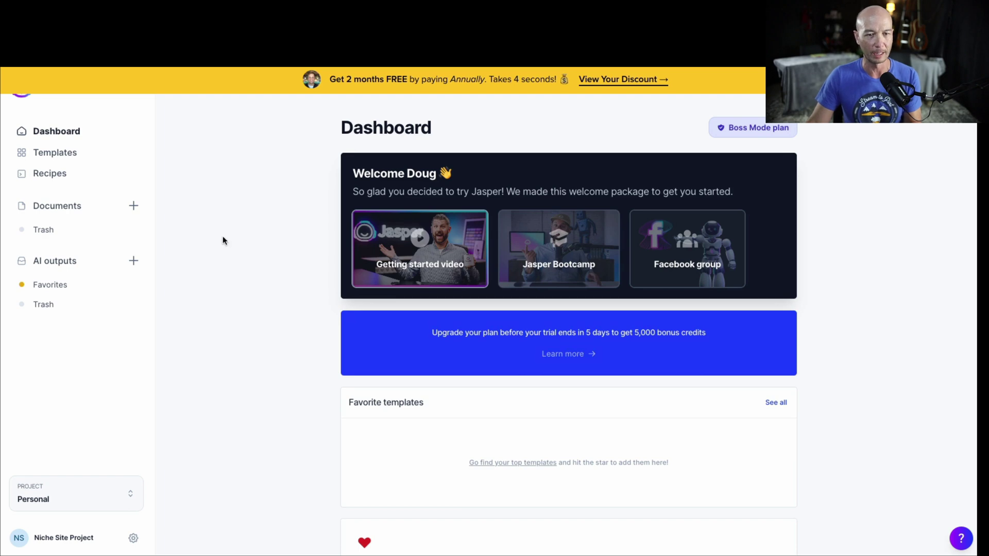
left_click(75, 154)
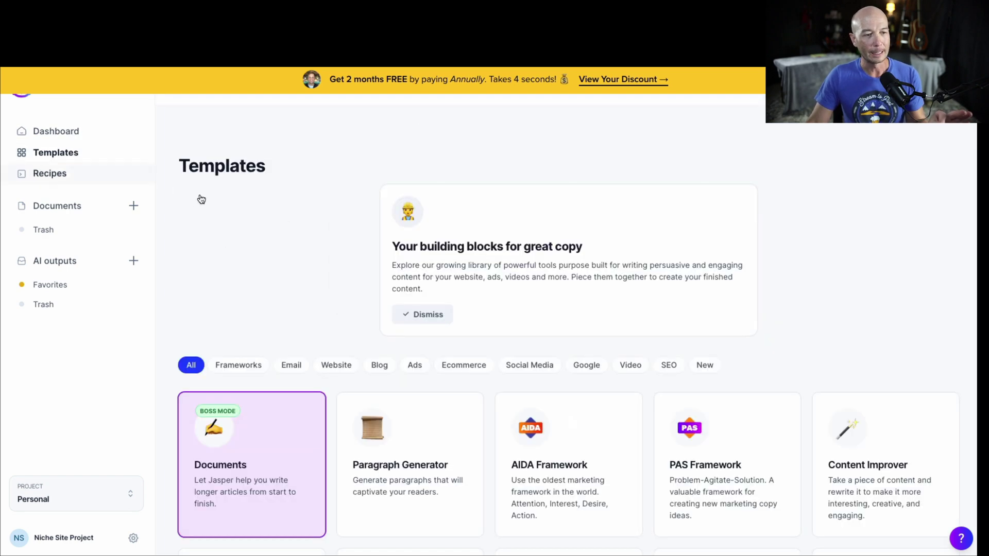
scroll(286, 246, "down", 4)
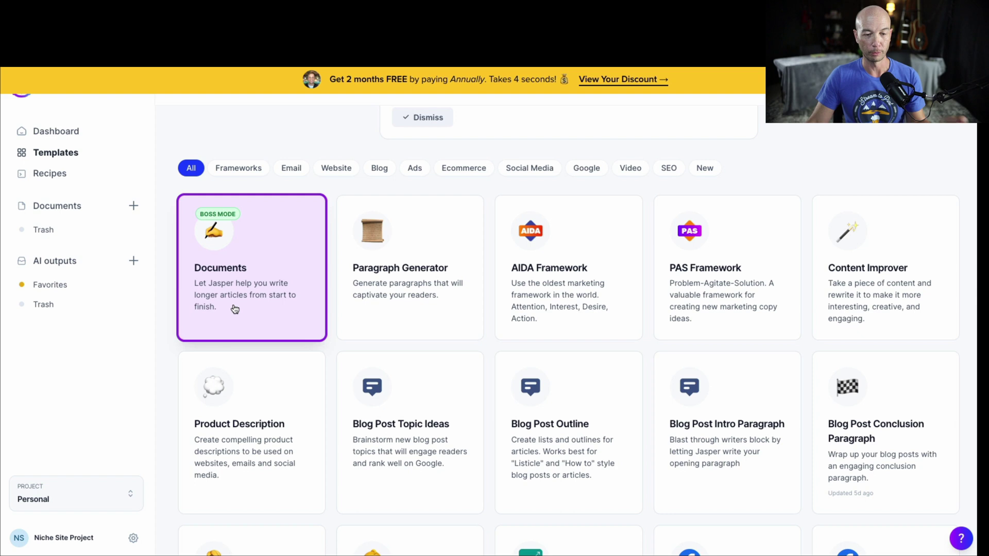
scroll(267, 317, "down", 1)
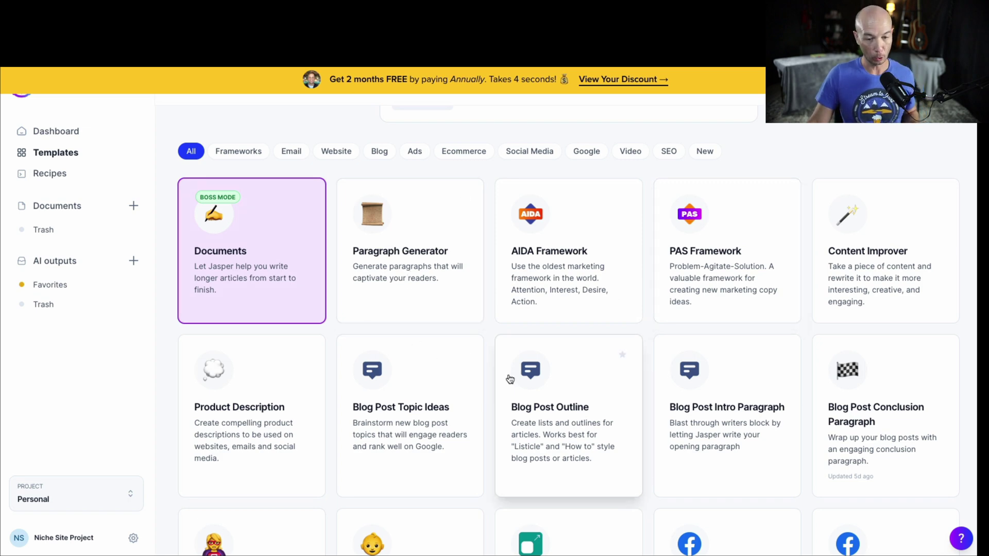
scroll(375, 287, "down", 3)
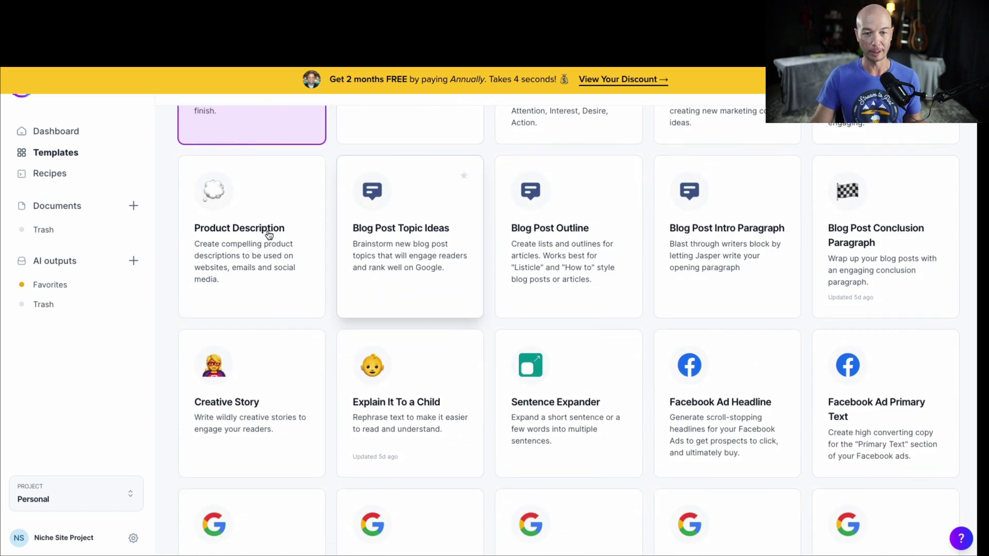
scroll(366, 269, "down", 3)
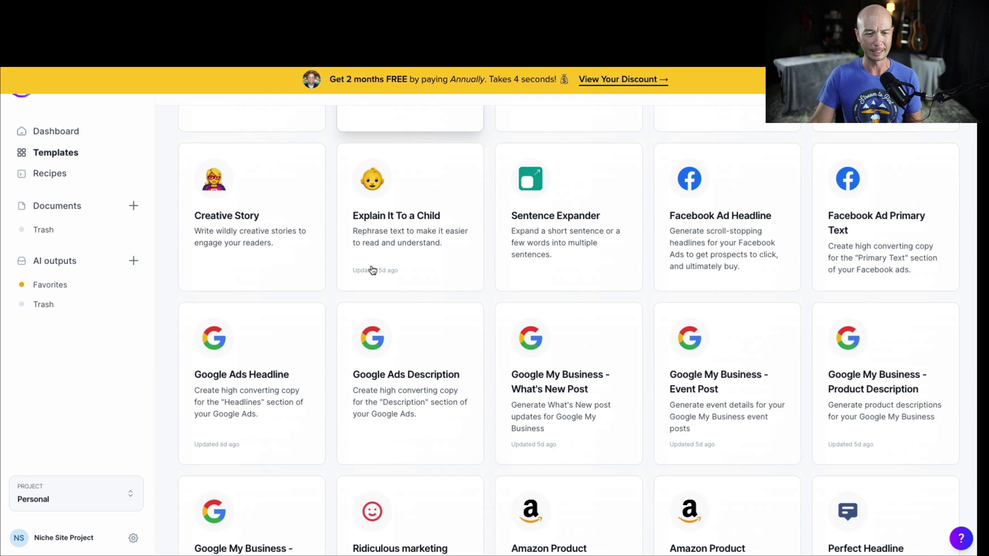
scroll(386, 309, "down", 3)
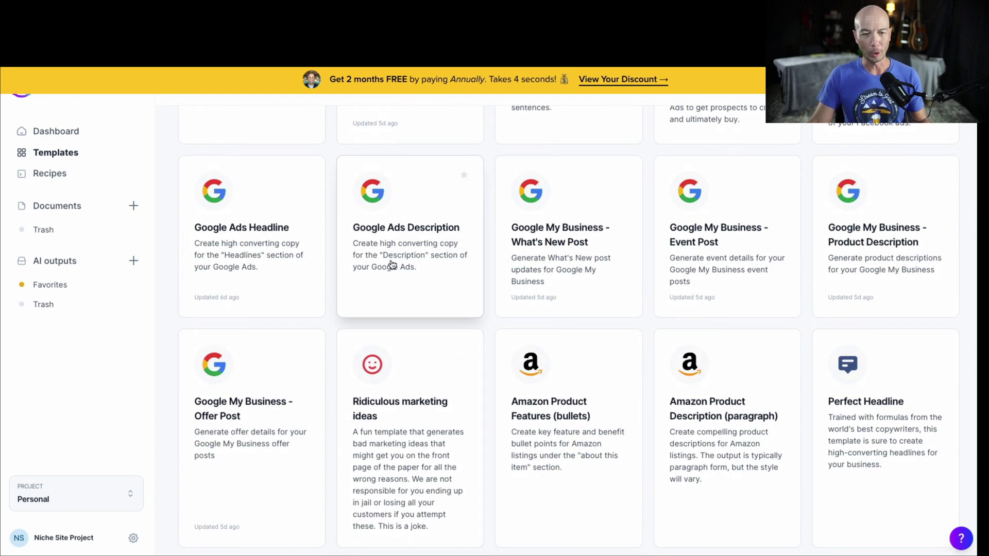
scroll(274, 280, "down", 3)
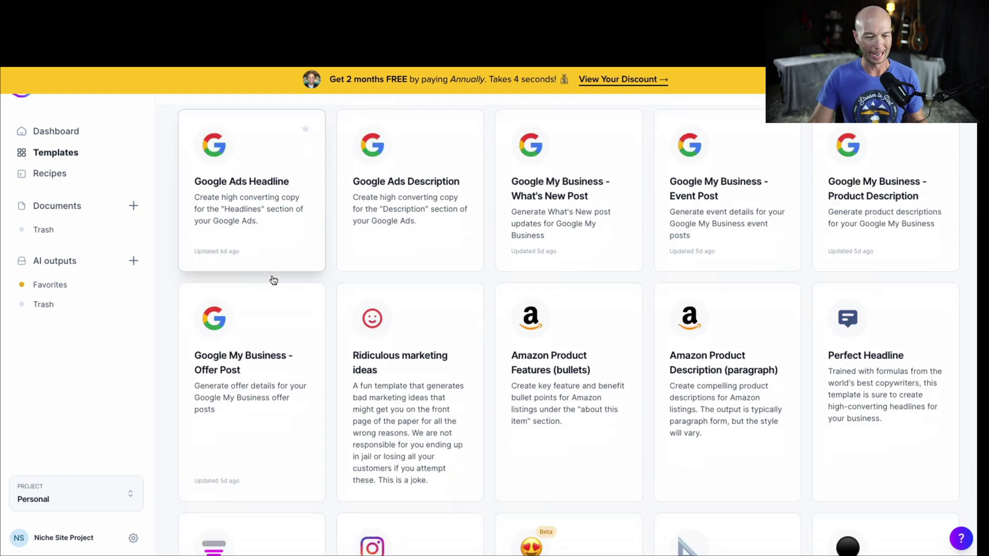
scroll(486, 352, "down", 3)
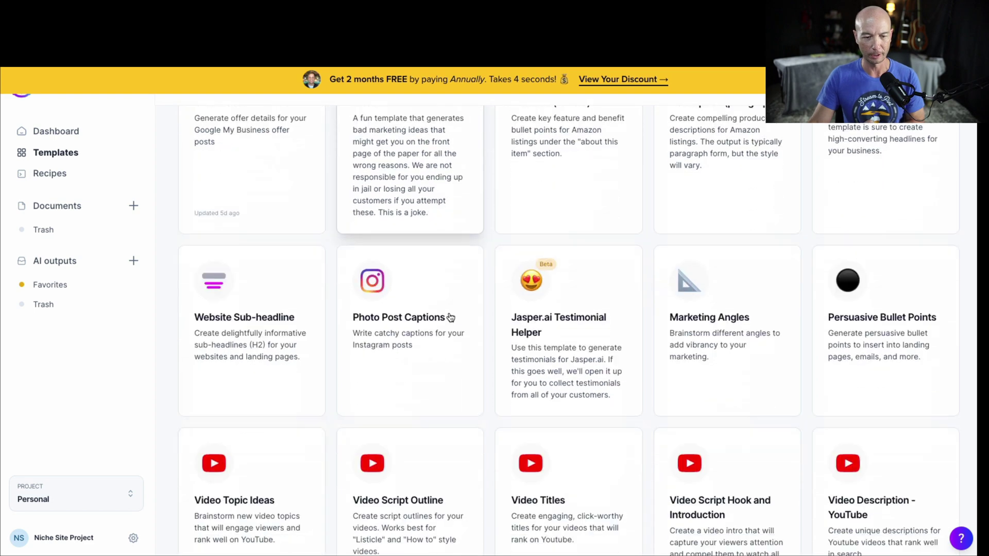
scroll(408, 280, "down", 3)
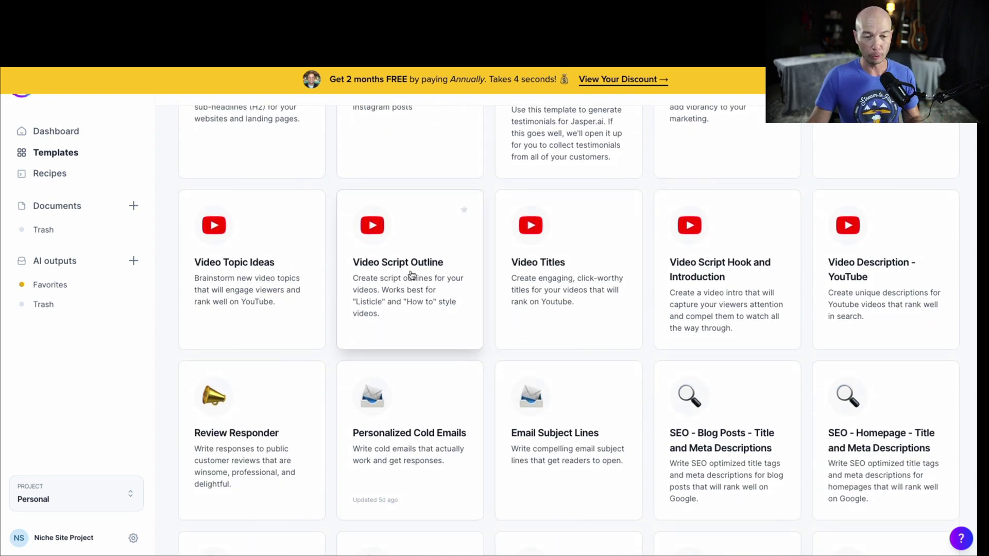
scroll(412, 274, "down", 10)
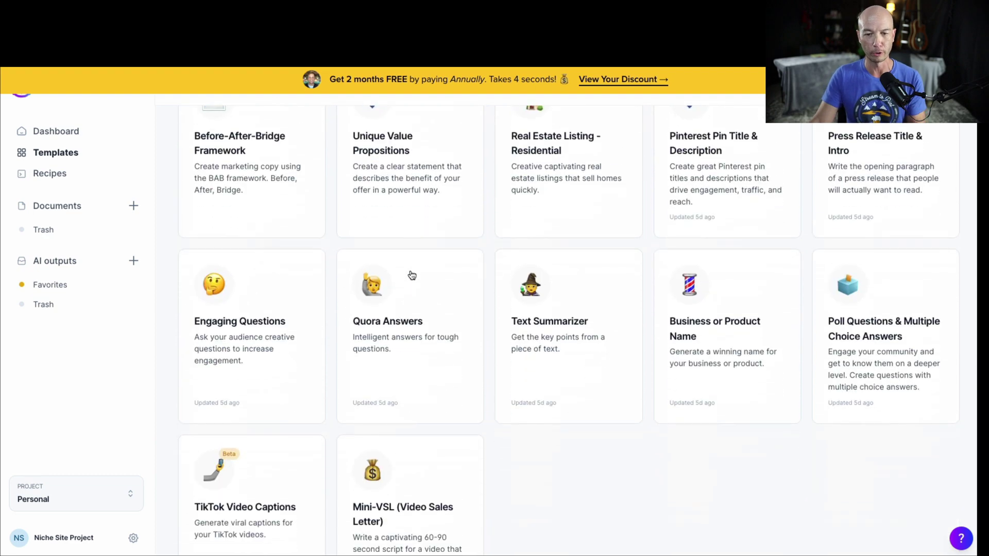
scroll(540, 458, "up", 1)
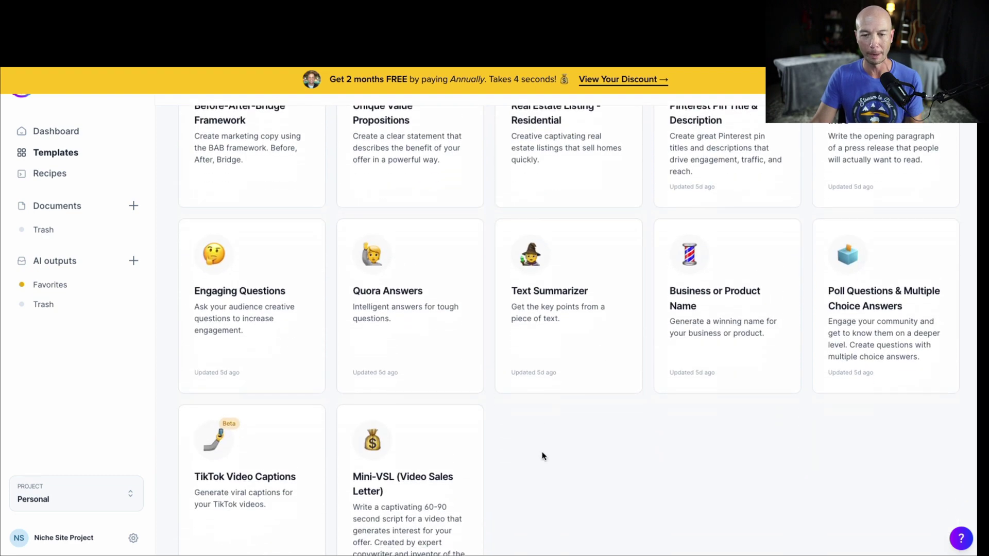
scroll(542, 456, "down", 3)
scroll(632, 477, "up", 15)
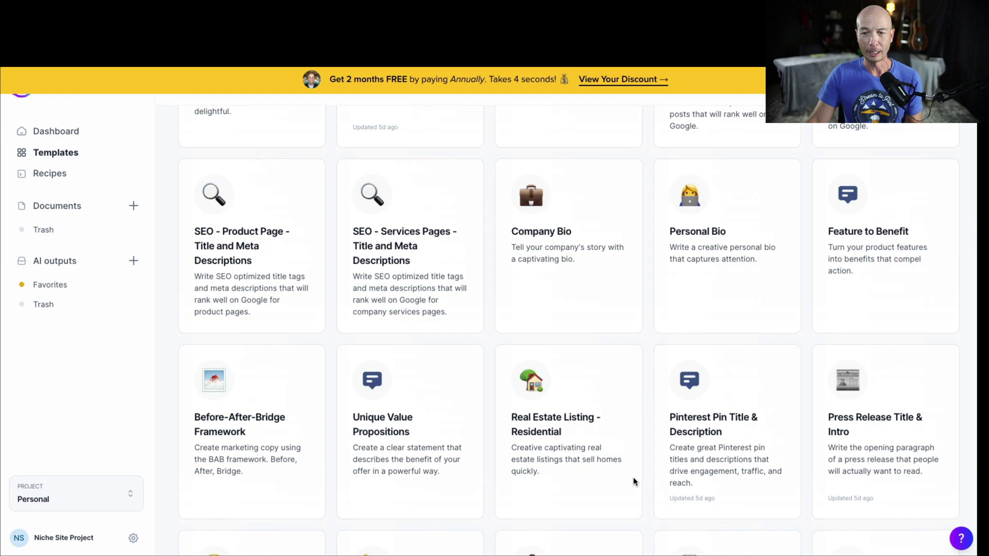
scroll(633, 477, "up", 10)
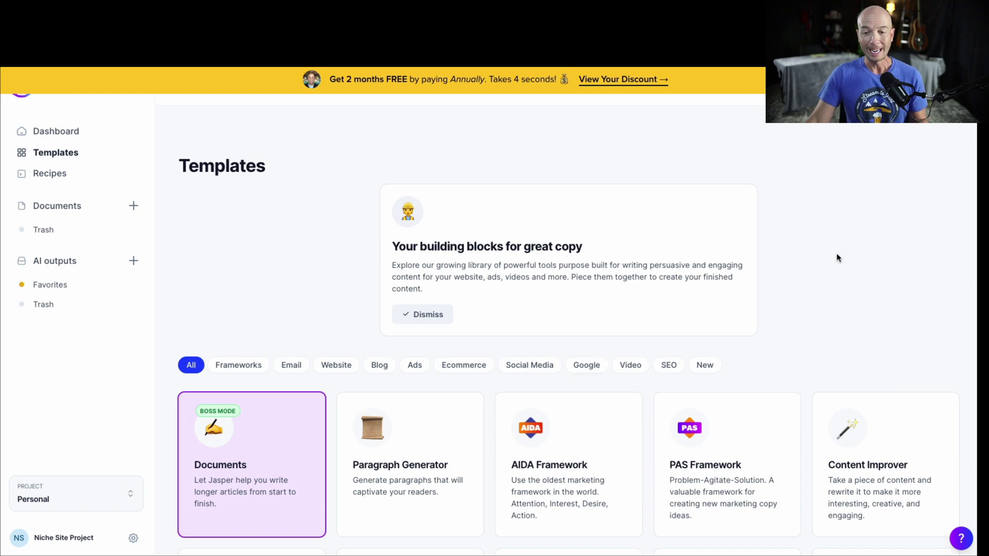
scroll(837, 257, "down", 5)
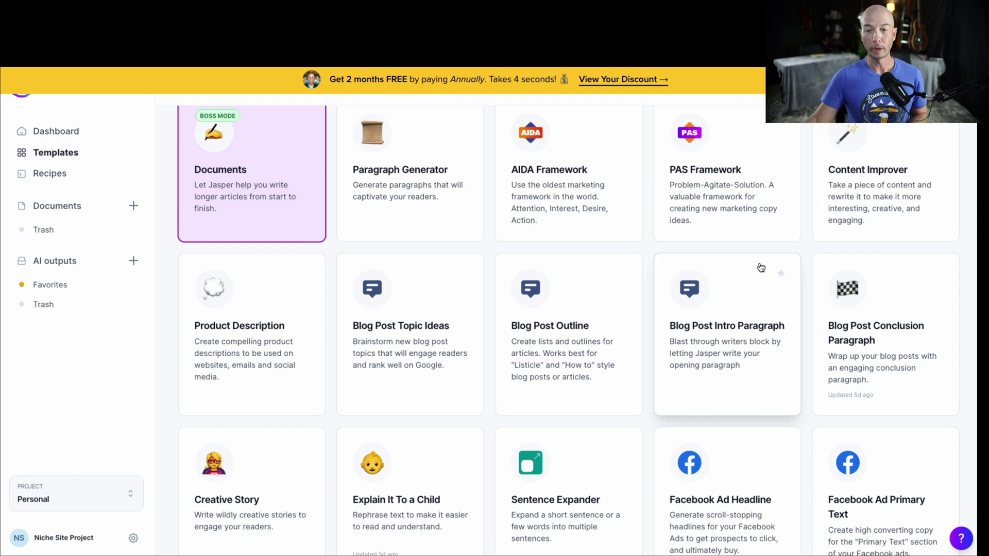
scroll(769, 242, "up", 2)
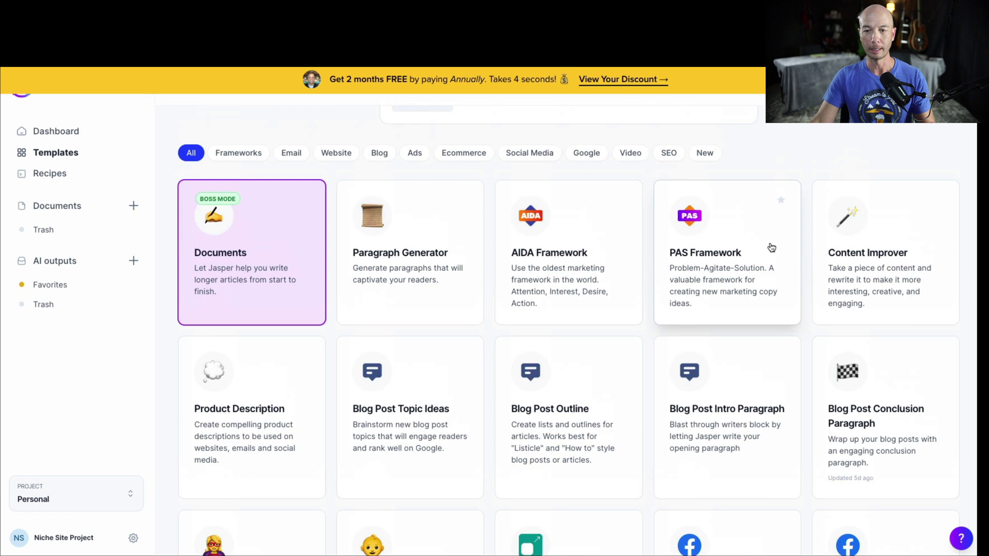
scroll(771, 248, "up", 1)
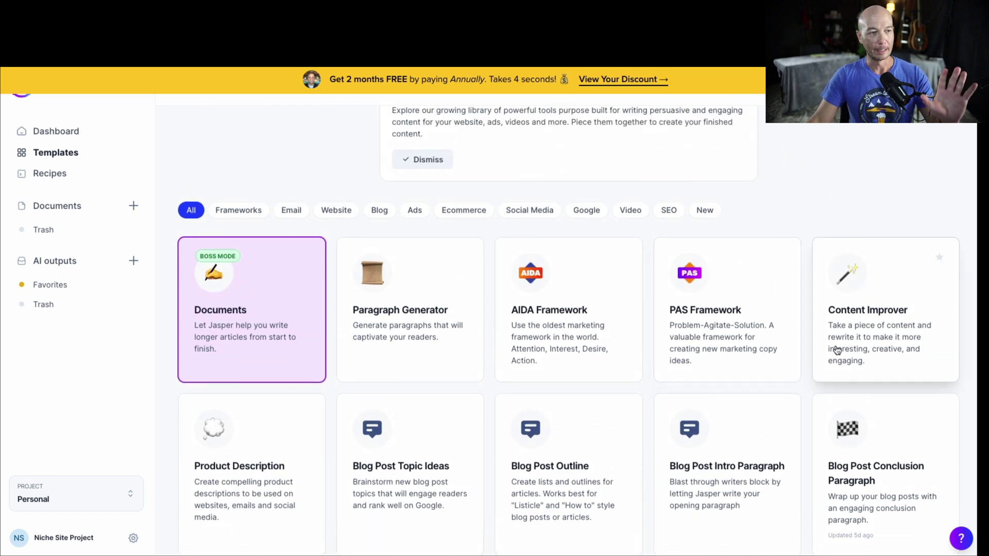
- Open the Content Improver template from the Templates grid
left_click(862, 350)
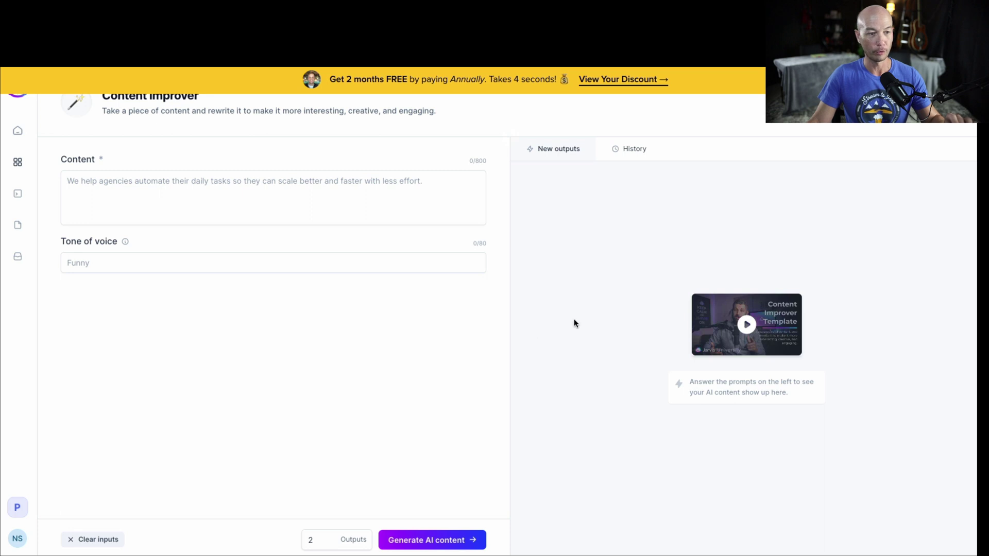
scroll(212, 290, "up", 1)
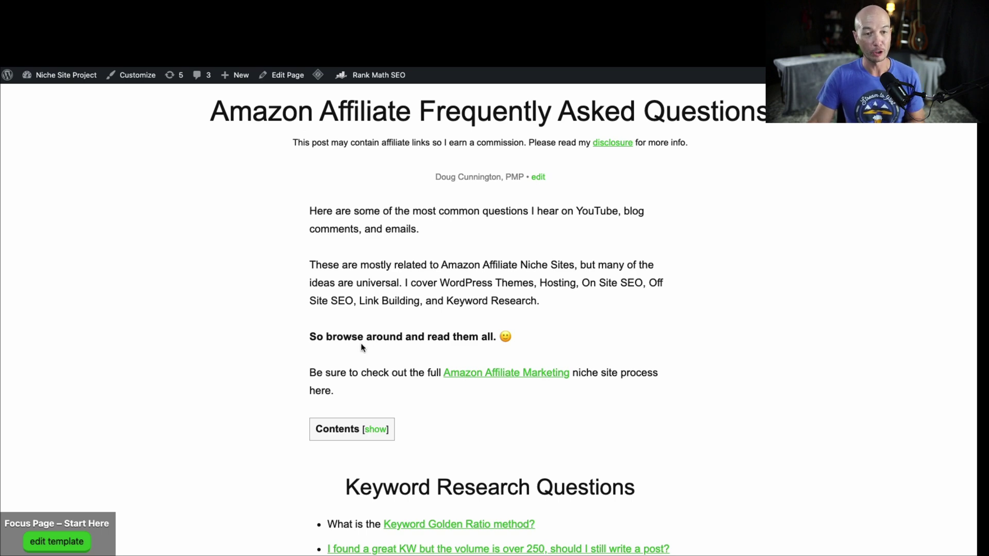
- Select and copy the four intro paragraphs under the Amazon Affiliate FAQ title
scroll(274, 188, "up", 3)
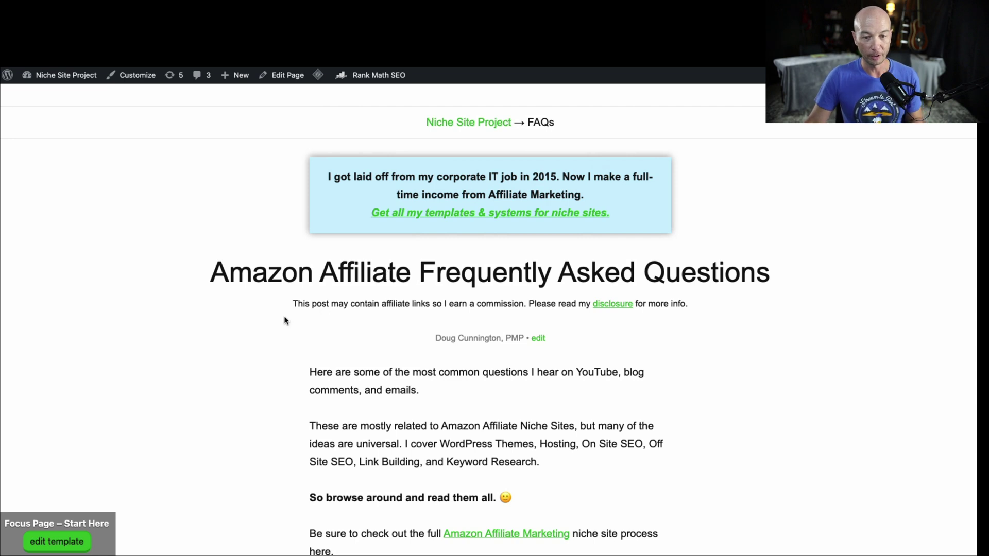
scroll(285, 320, "down", 2)
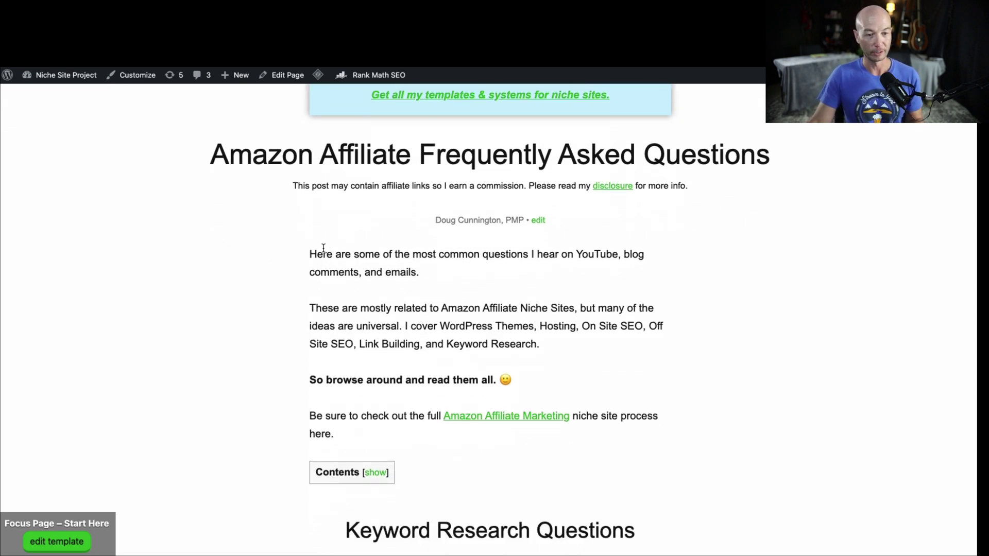
left_click_drag(320, 252, 372, 426)
key("ctrl+c")
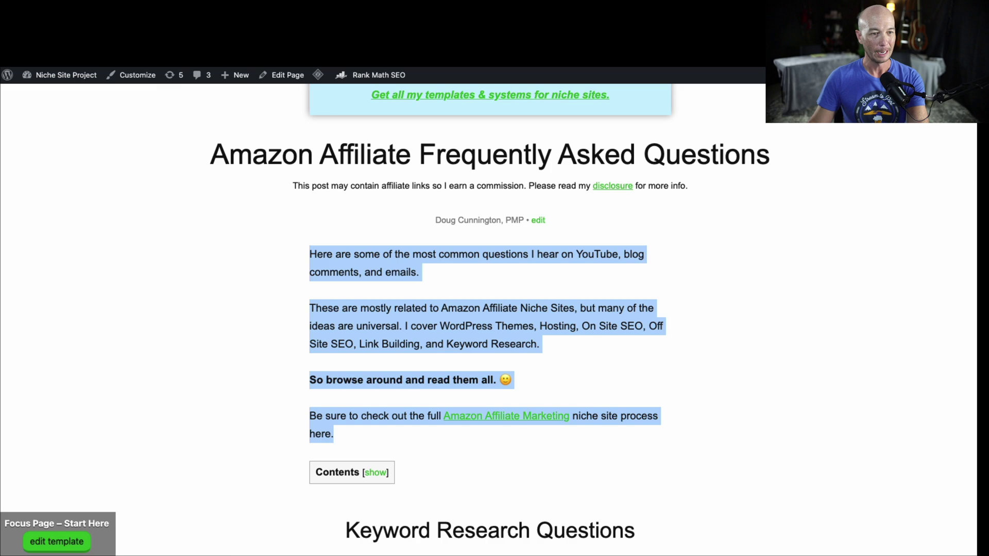
scroll(287, 364, "down", 15)
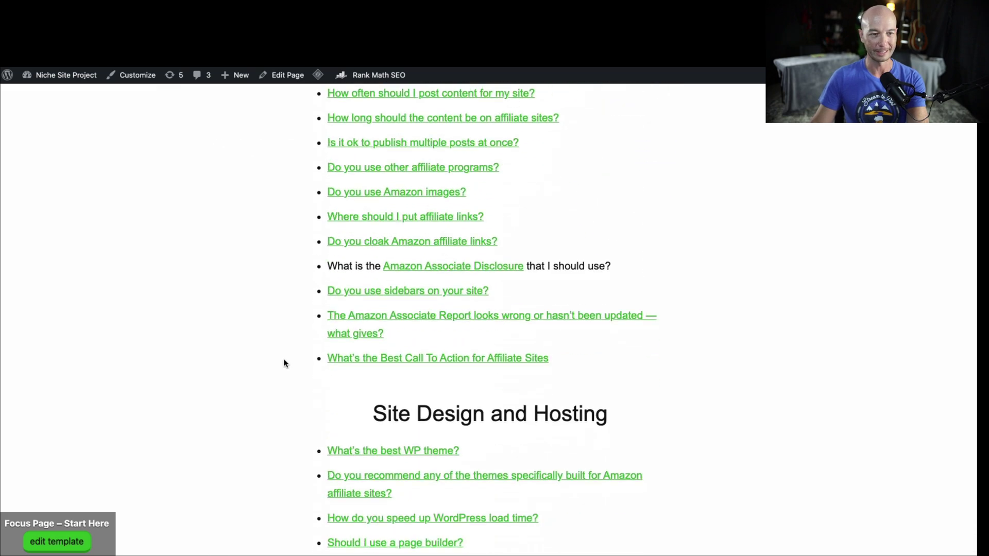
scroll(284, 363, "up", 20)
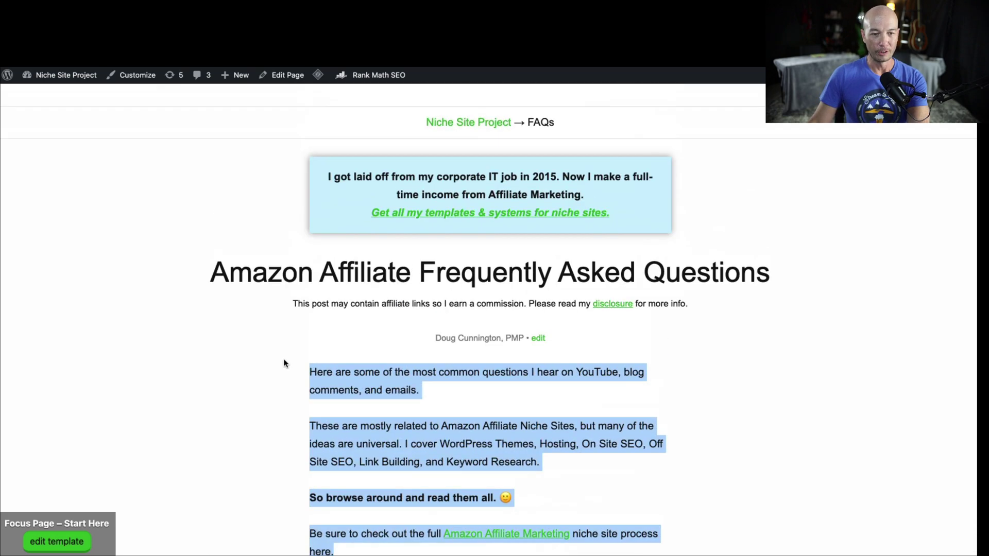
scroll(285, 363, "down", 3)
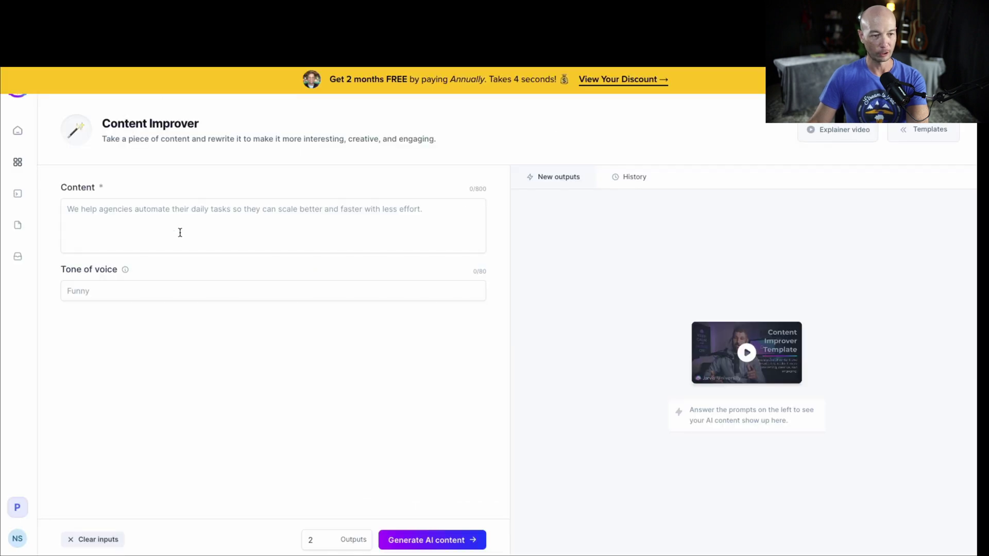
- Paste the FAQ intro into Content, trim trailing blank lines, and set tone of voice to professional
left_click(180, 232)
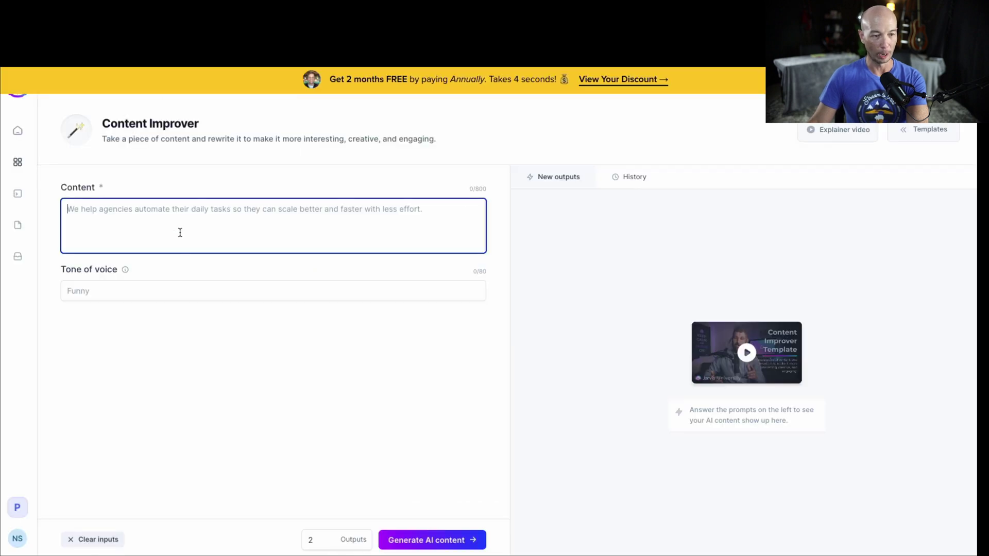
key("ctrl+v")
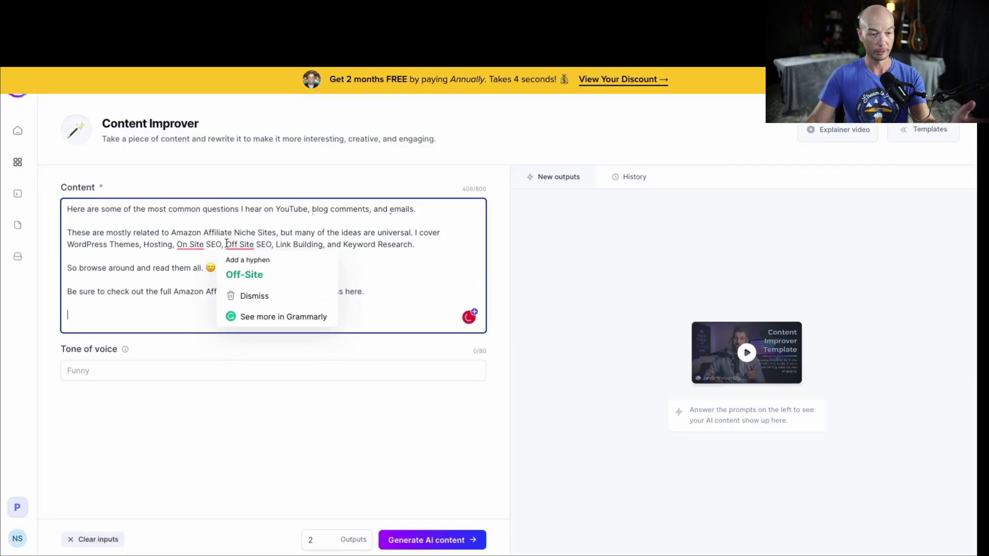
key("BackSpace")
key("BackSpace")
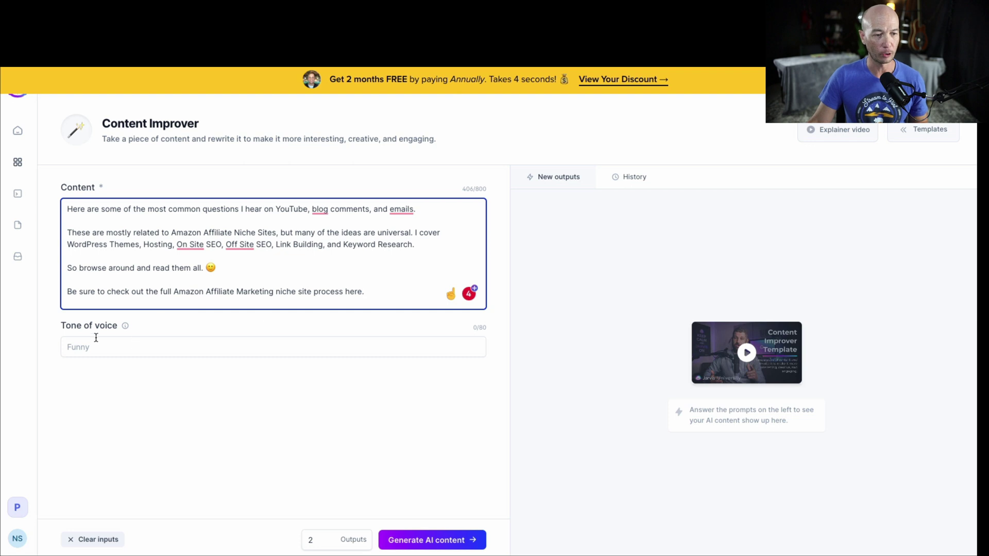
left_click(417, 349)
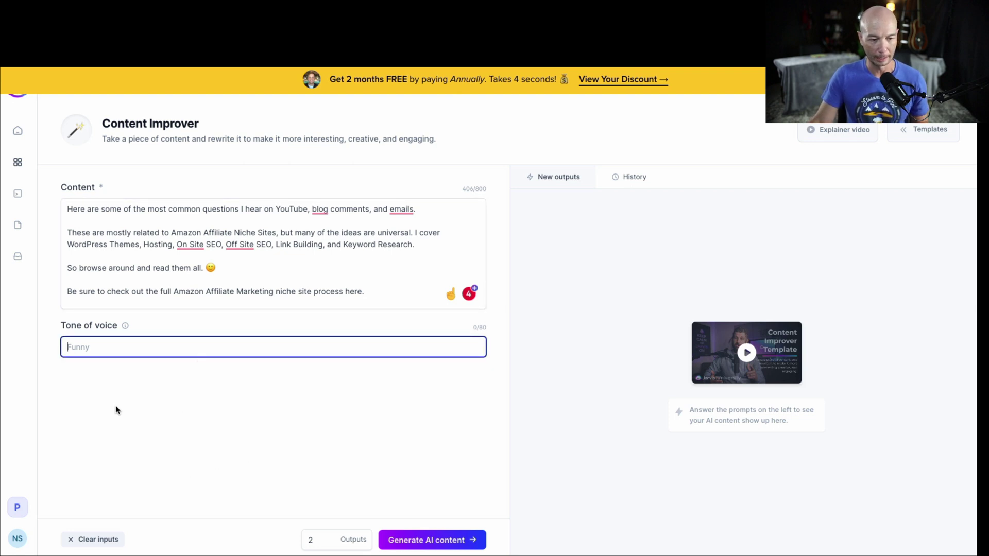
mouse_move(124, 326)
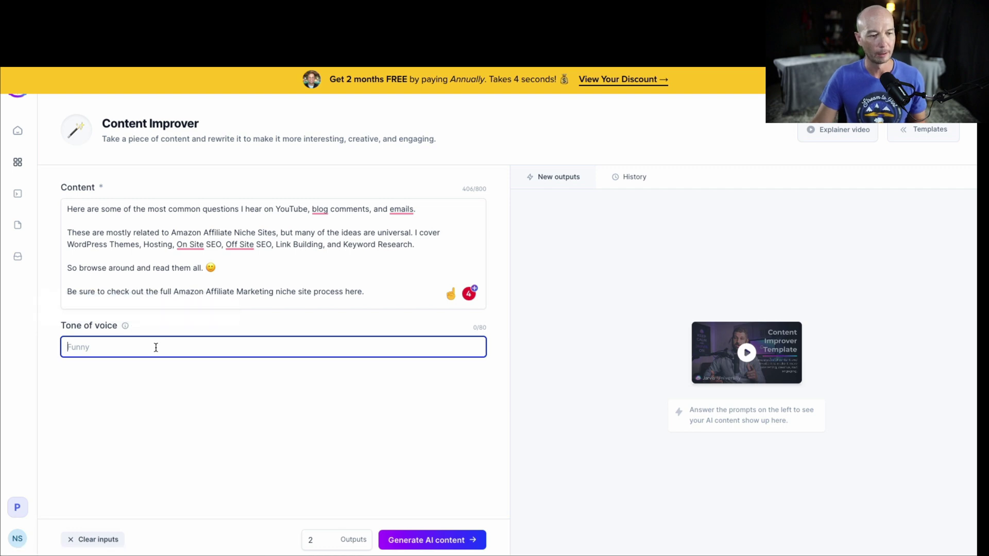
type("professional")
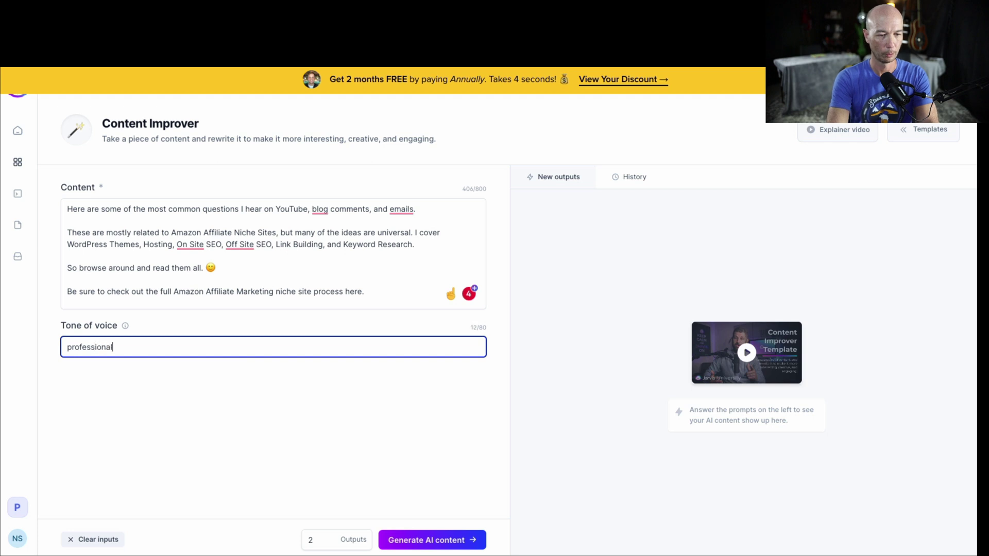
- Generate two professional rewrites and open the first one, beginning 'You might be wondering', in full
left_click(433, 539)
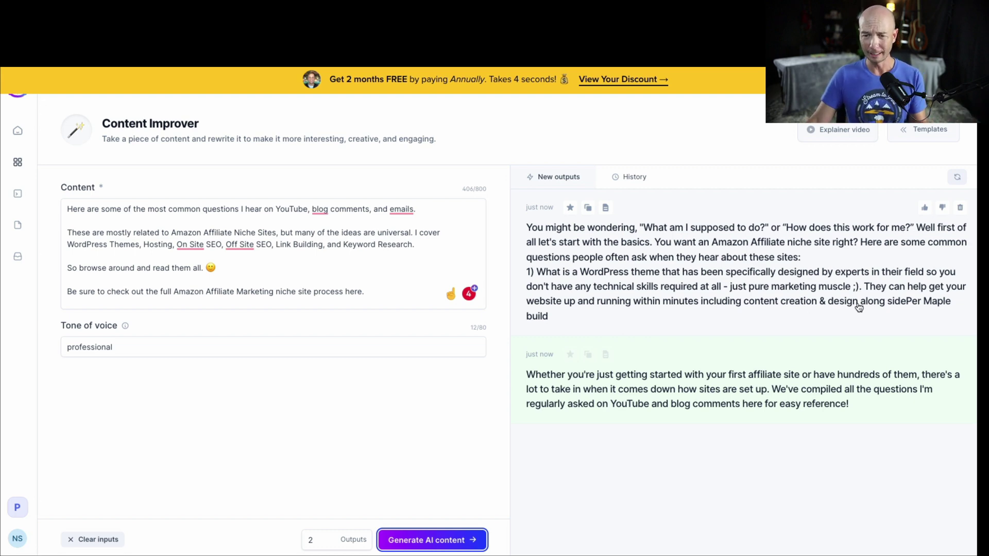
left_click(883, 304)
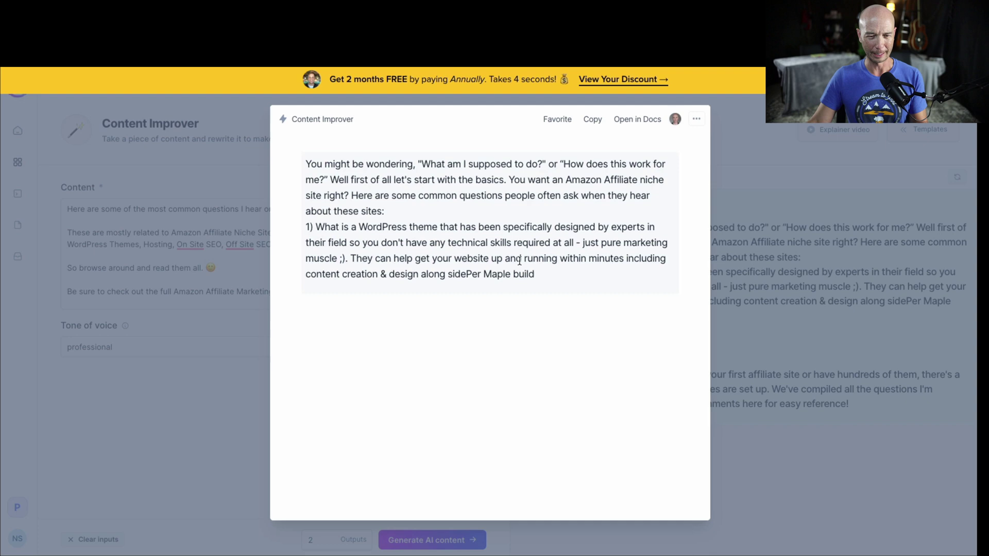
left_click(825, 392)
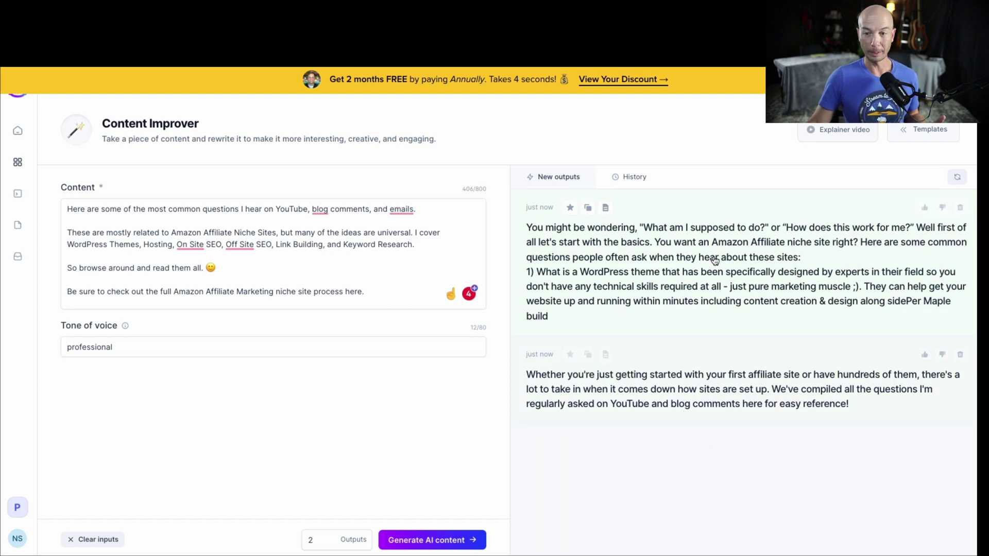
left_click(635, 265)
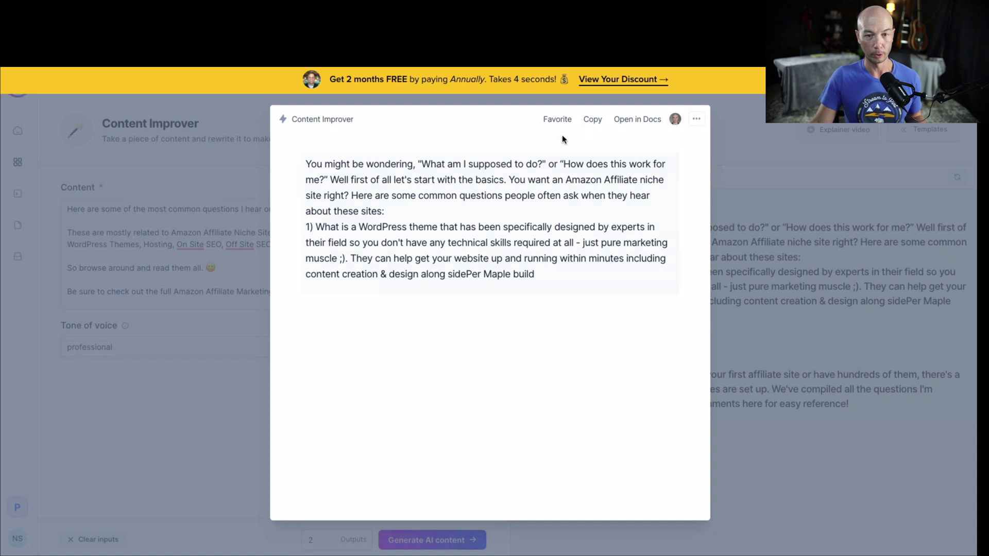
- Open the first rewrite in a Jasper document, then dismiss the discount banner and help panel
left_click(638, 119)
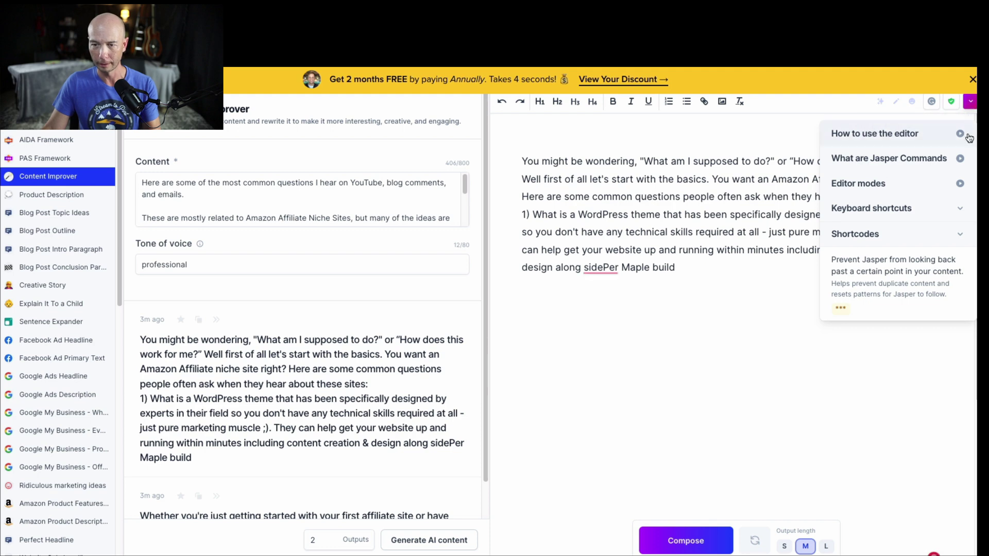
left_click(868, 137)
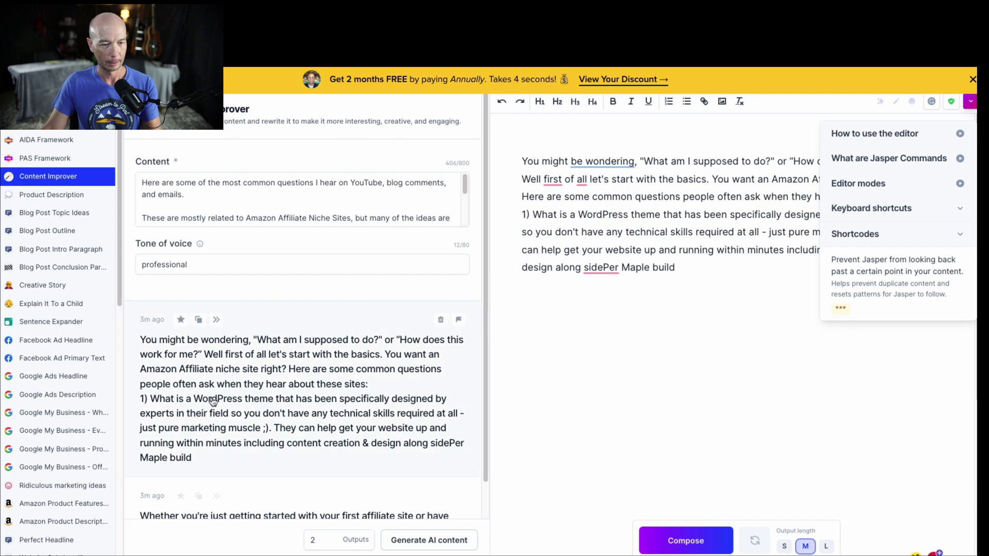
left_click(214, 401)
left_click(835, 387)
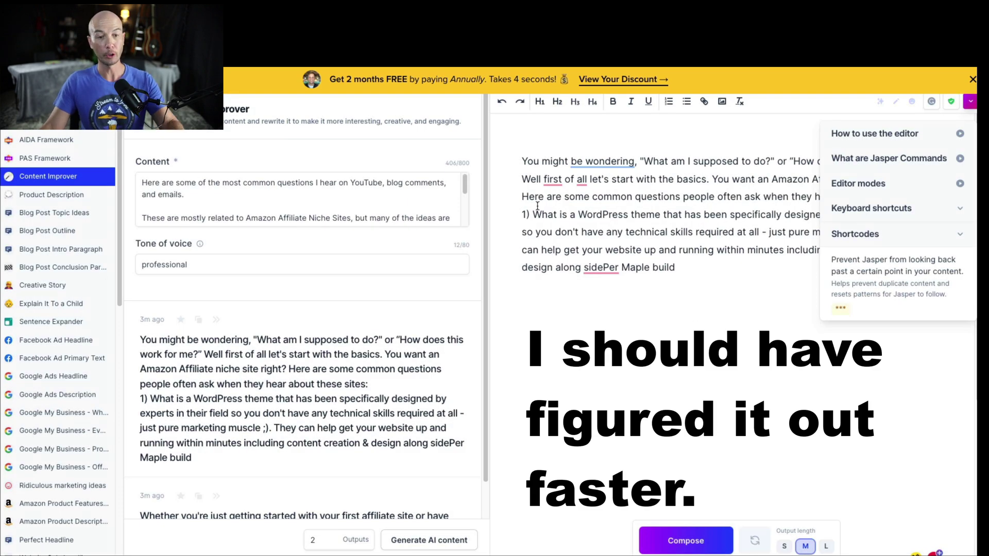
left_click_drag(542, 214, 698, 233)
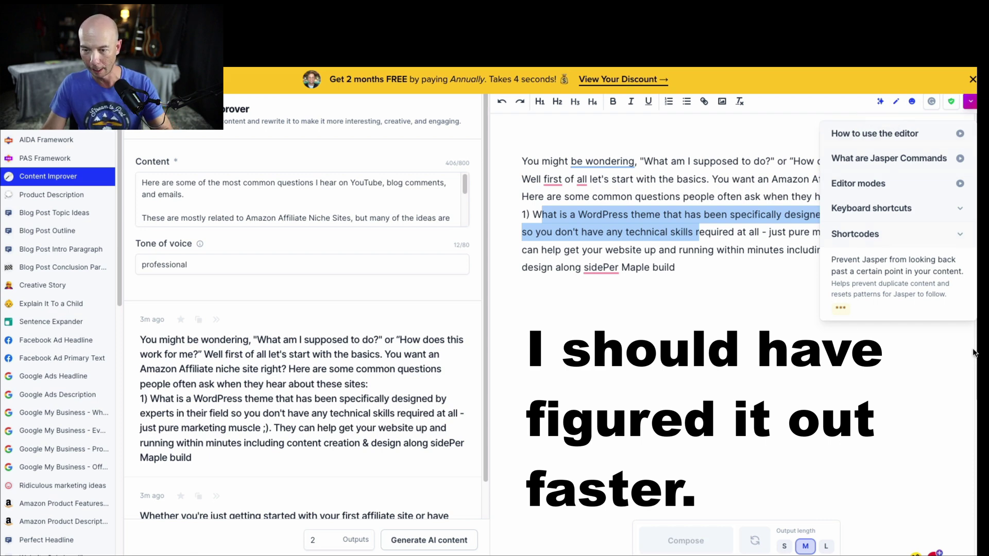
left_click(611, 181)
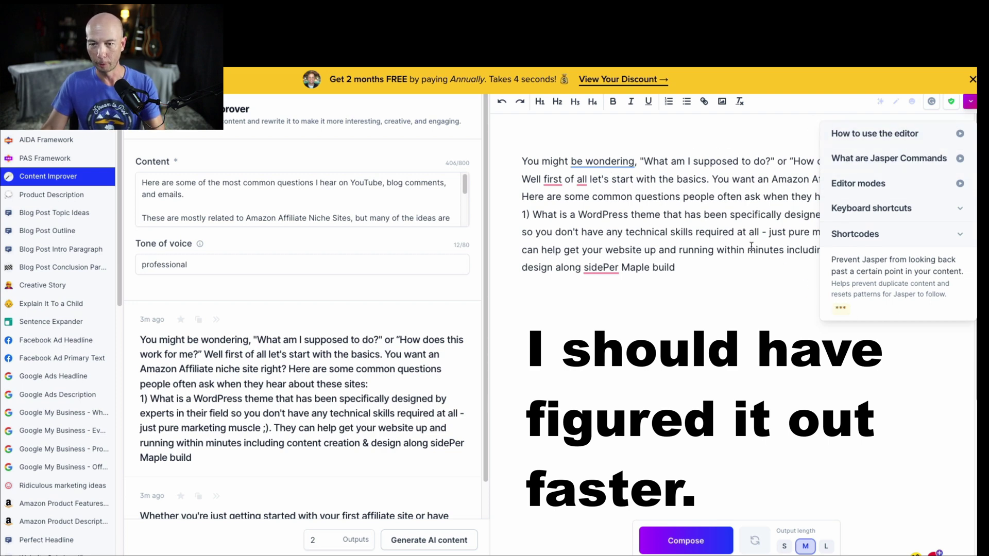
left_click(973, 81)
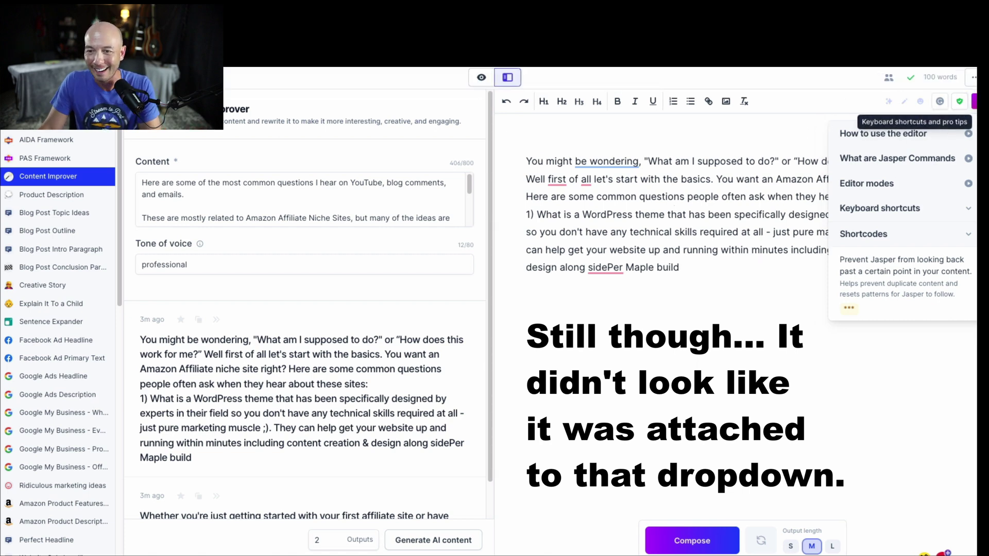
left_click(974, 103)
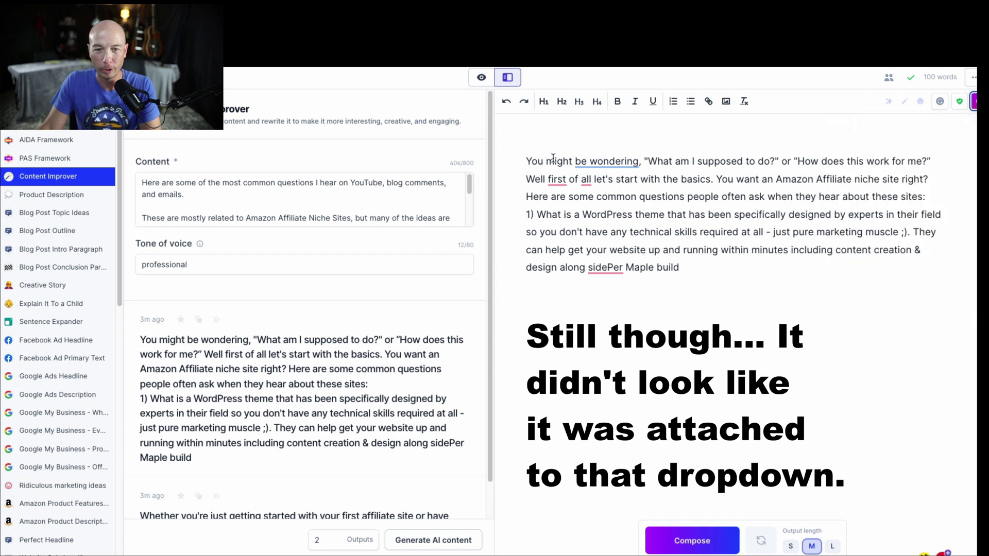
- Change 'be wondering' to 'wonder', add 'when starting an Amazon Affiliate Site', and delete the second question
mouse_move(572, 160)
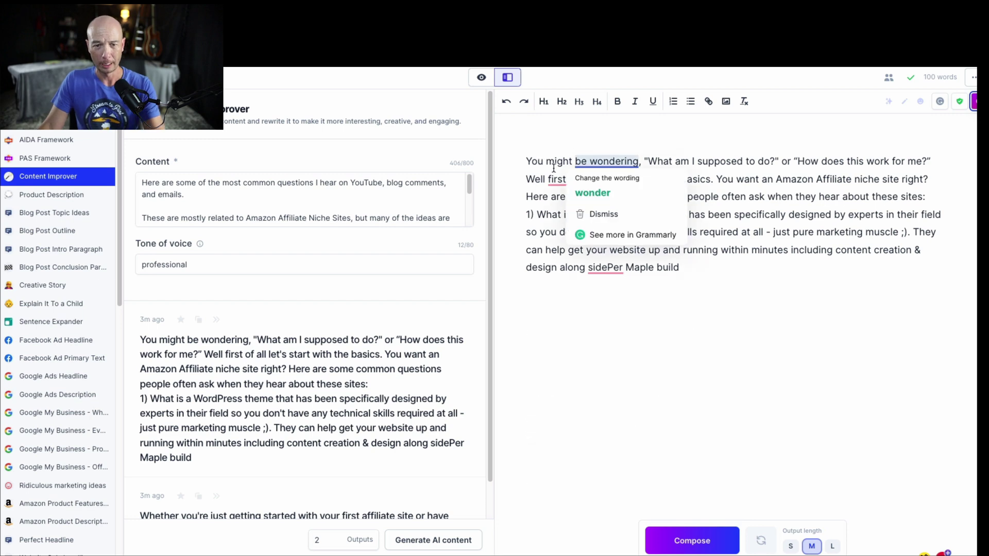
left_click(597, 188)
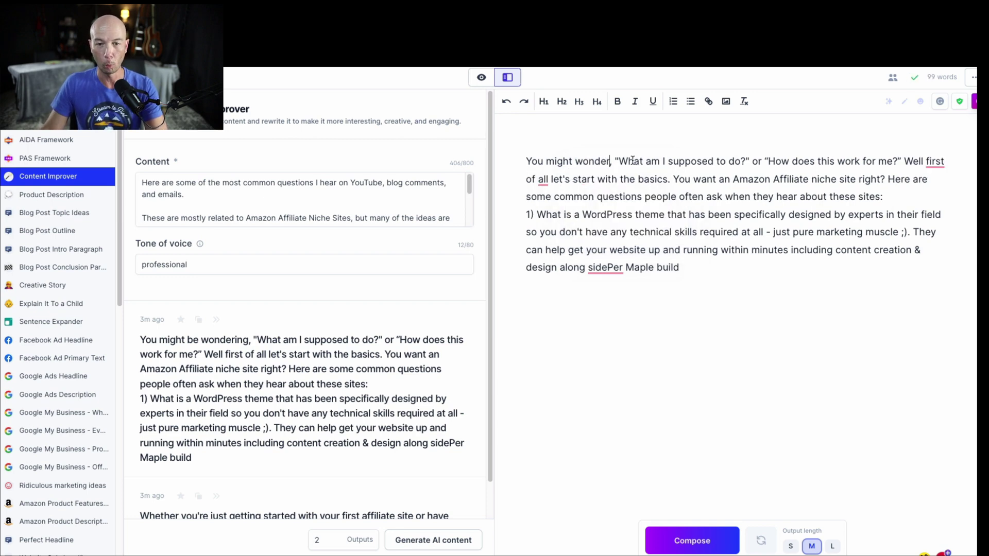
left_click(740, 162)
type("when start")
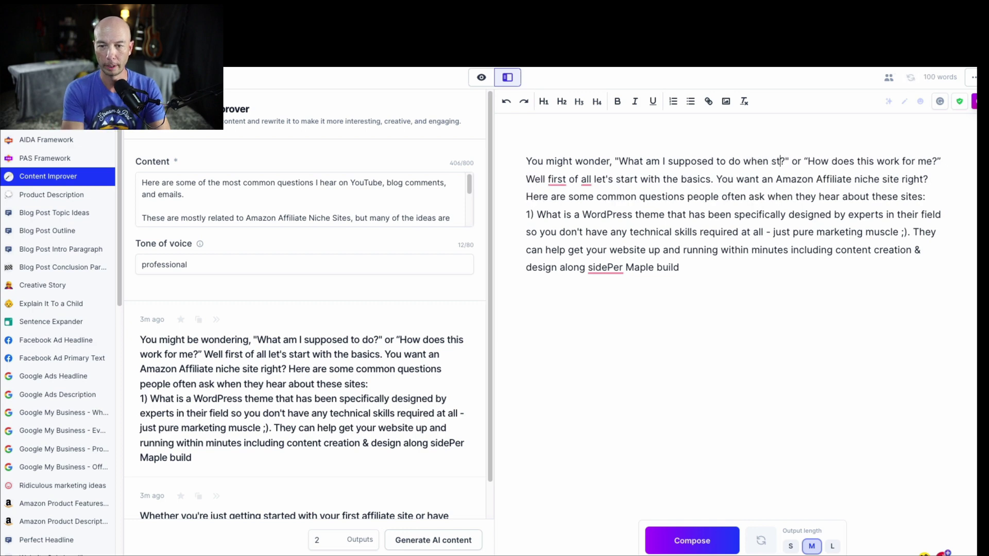
type("ing an A")
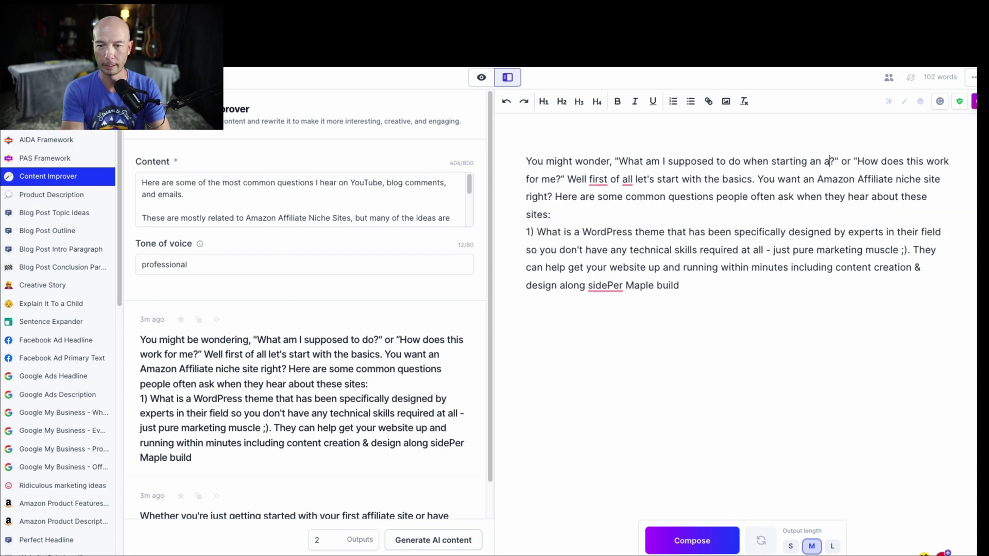
type("ma")
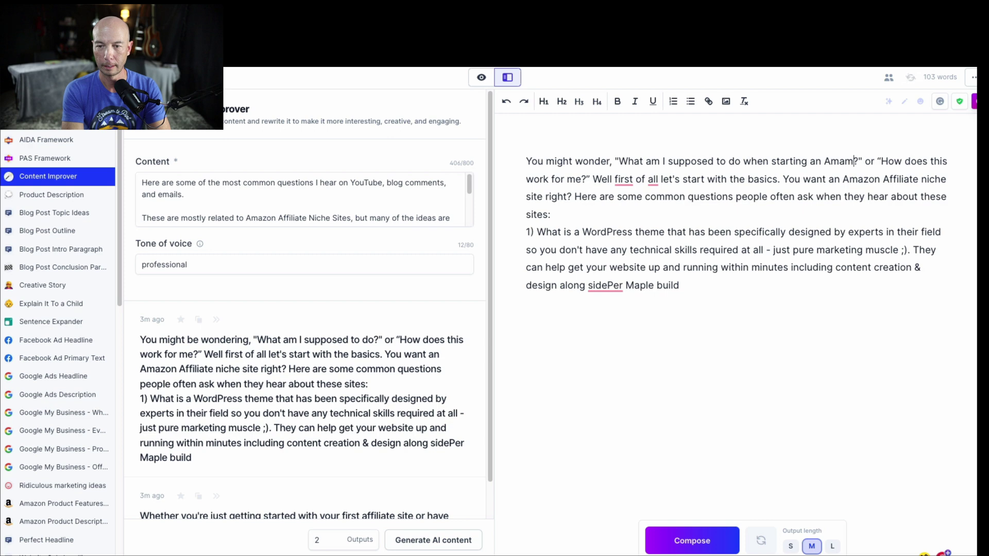
type("zon Affi")
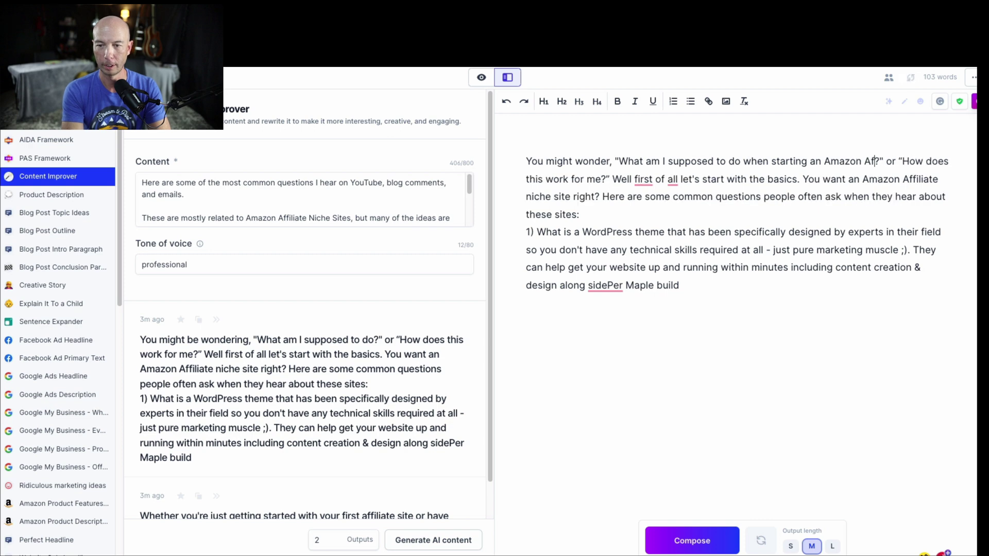
type("liate Site")
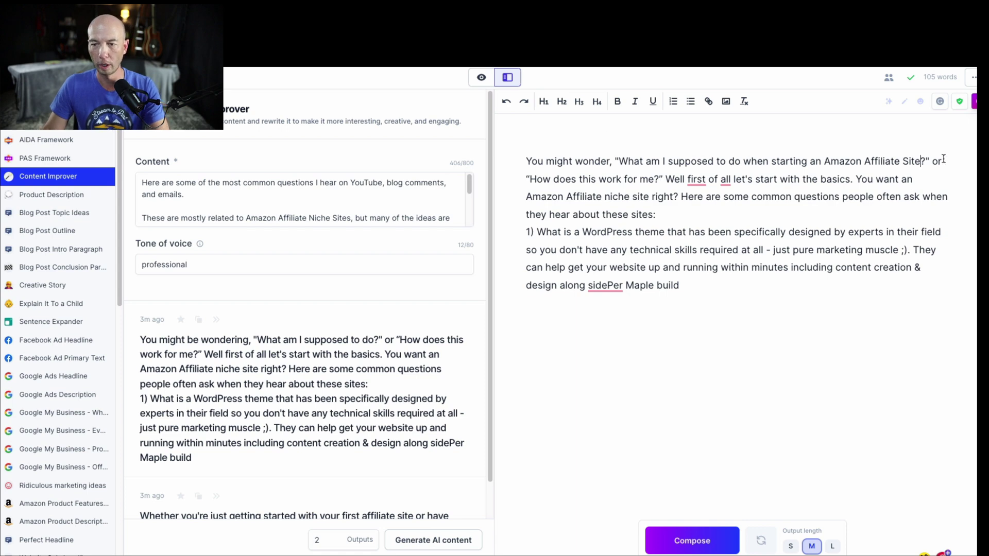
left_click(663, 179, "shift")
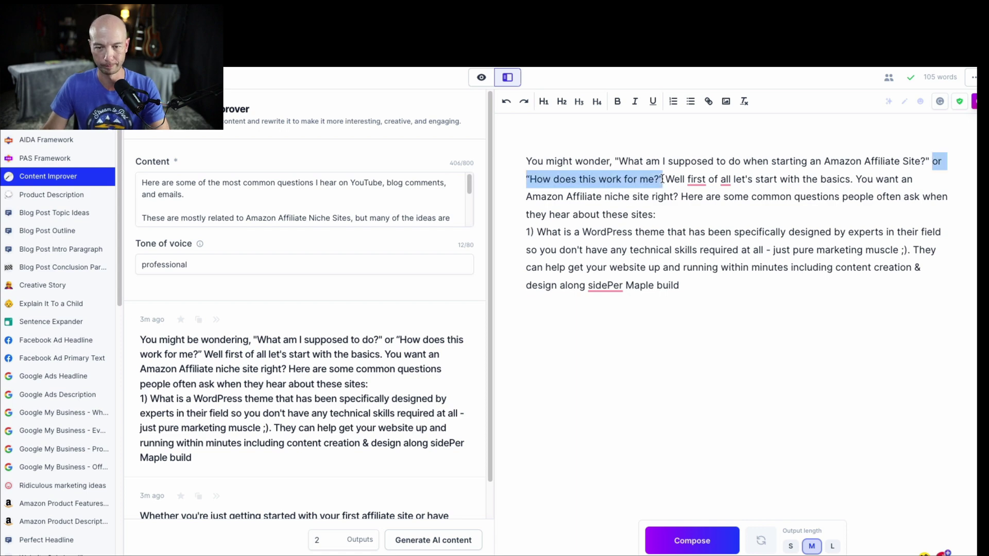
key("BackSpace")
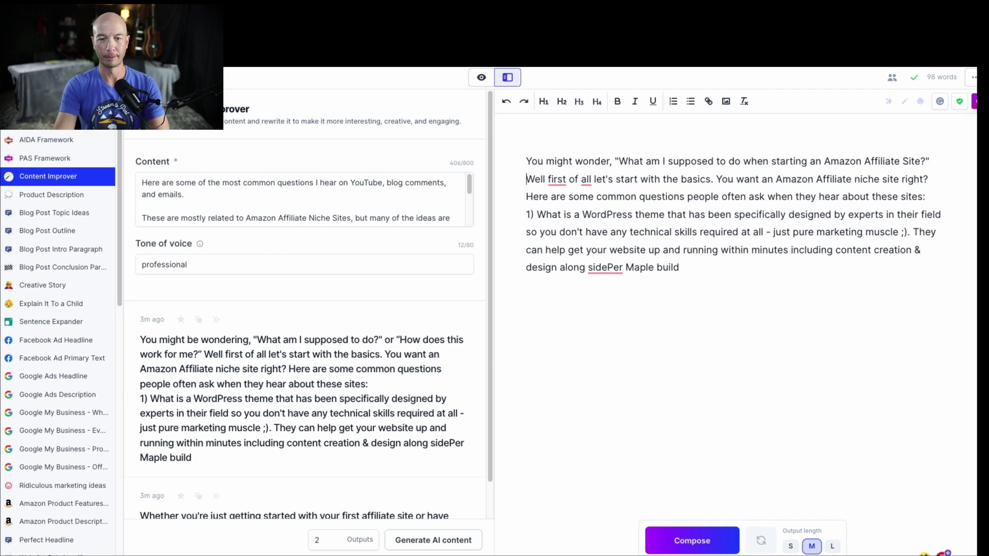
- Start a new paragraph at 'Well first of all' and add commas after 'Well' and 'all'
key("Return")
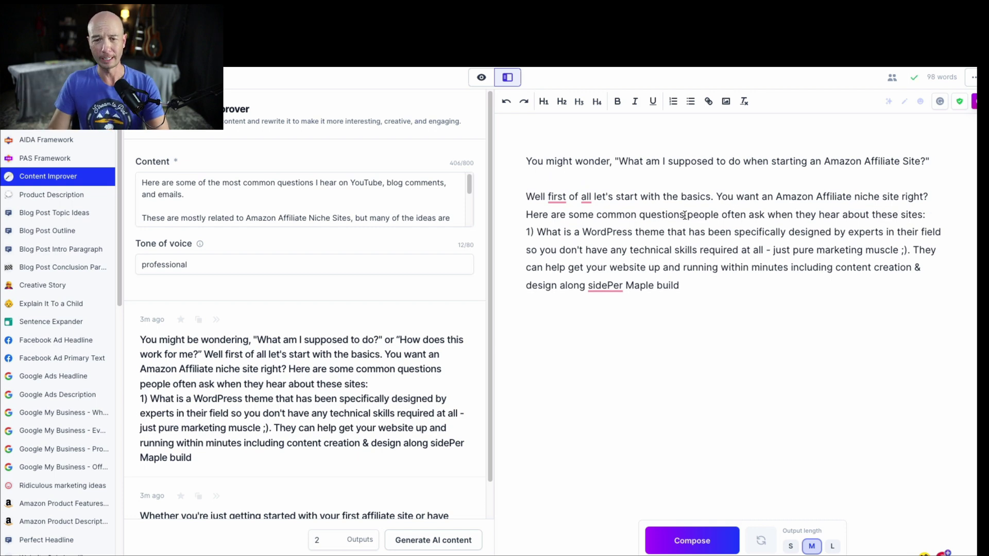
left_click_drag(715, 197, 525, 196)
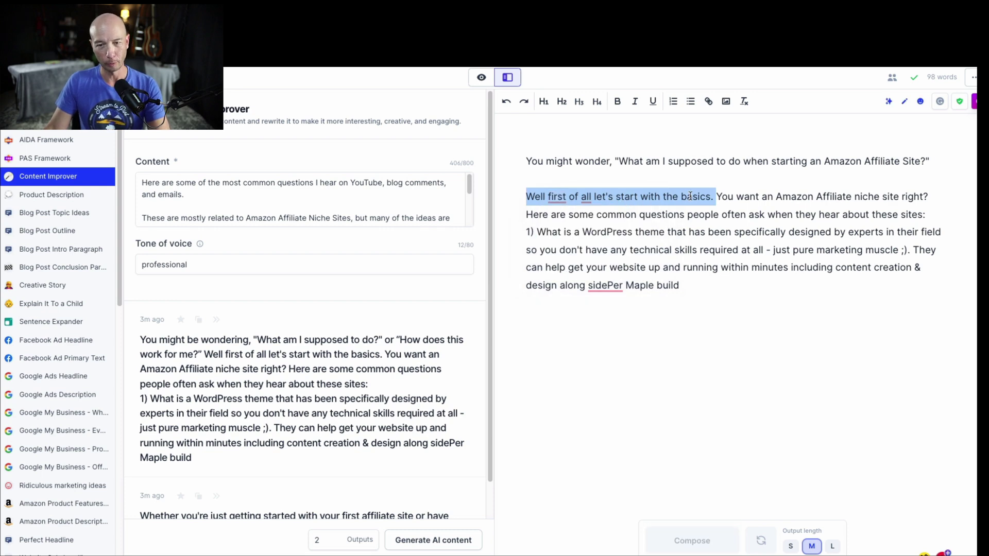
left_click(722, 197)
mouse_move(550, 197)
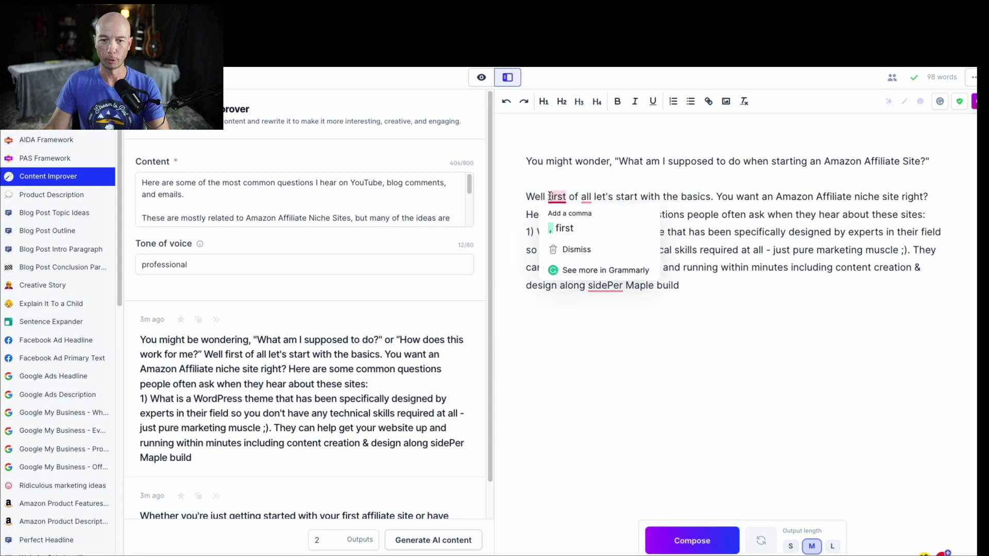
left_click(561, 227)
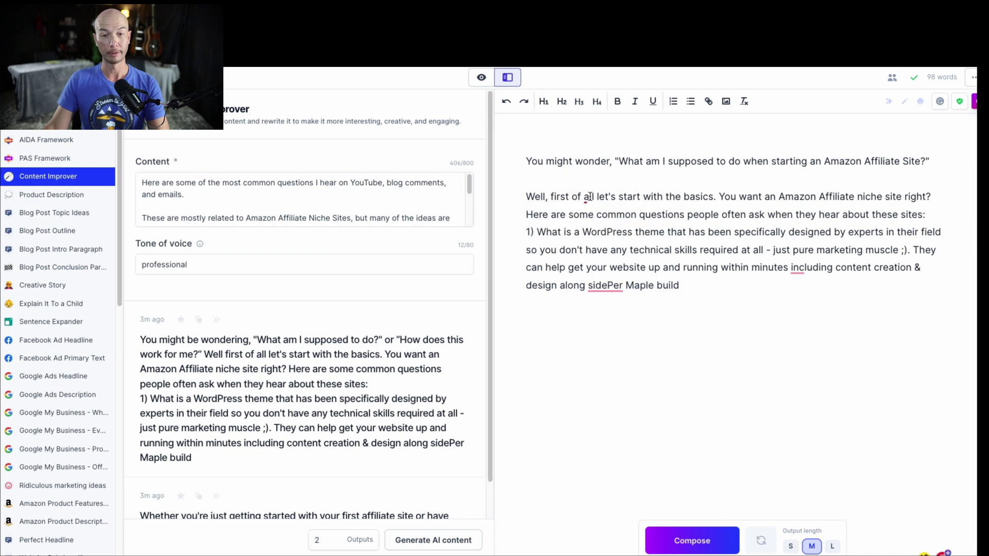
mouse_move(588, 196)
left_click(597, 227)
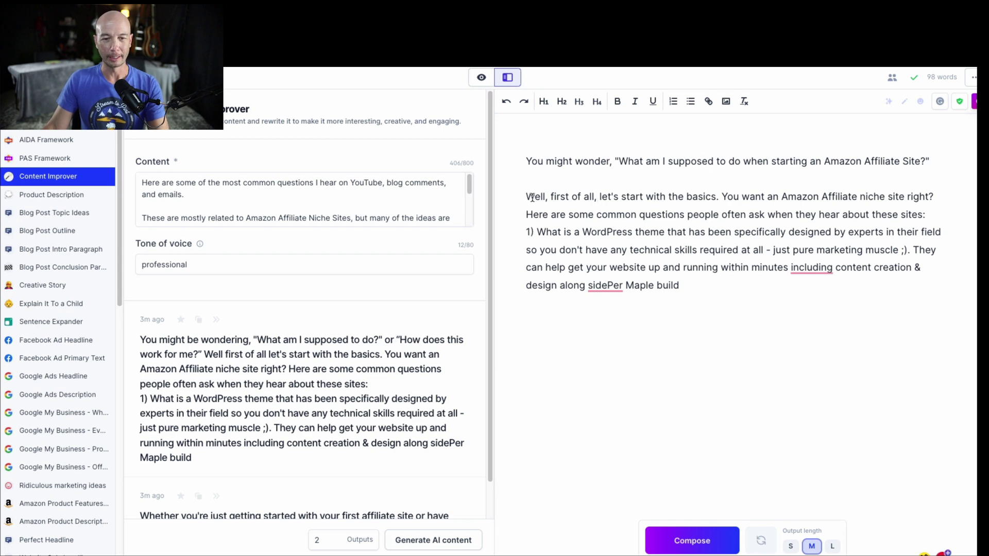
- Replace 'Well, first of all, l' with 'L', add a comma after 'site', and separate 'Here are some' into its own paragraph
left_click_drag(527, 194, 597, 194)
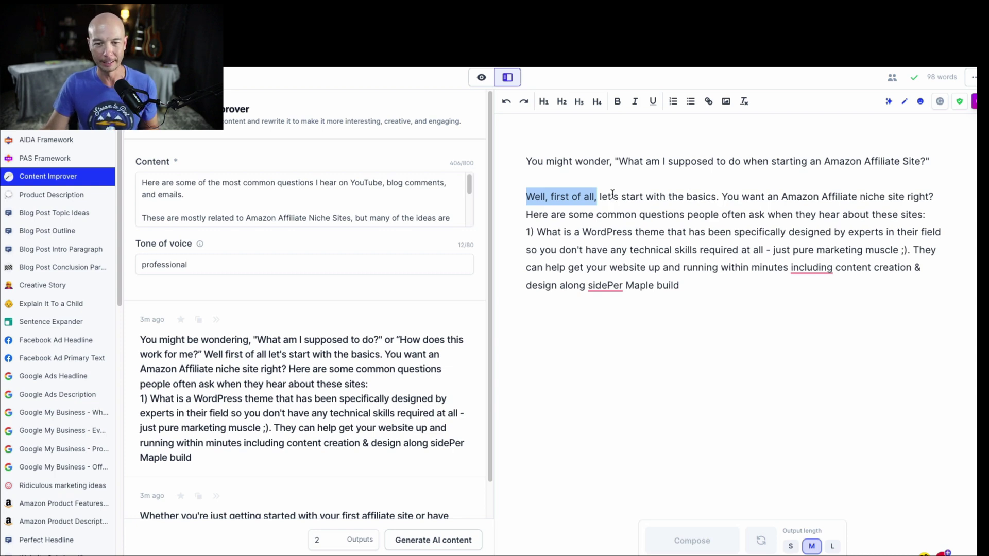
left_click_drag(599, 196, 520, 193)
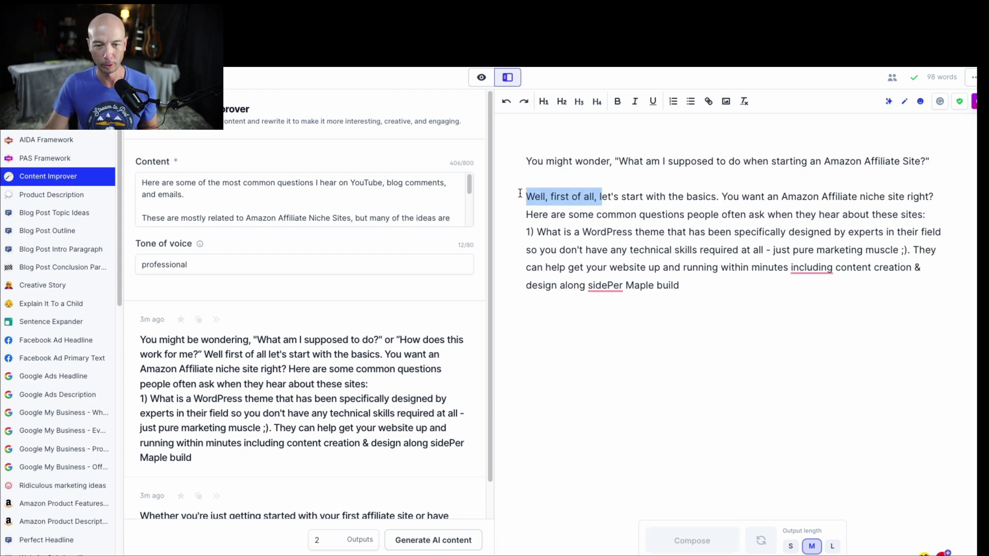
type("L")
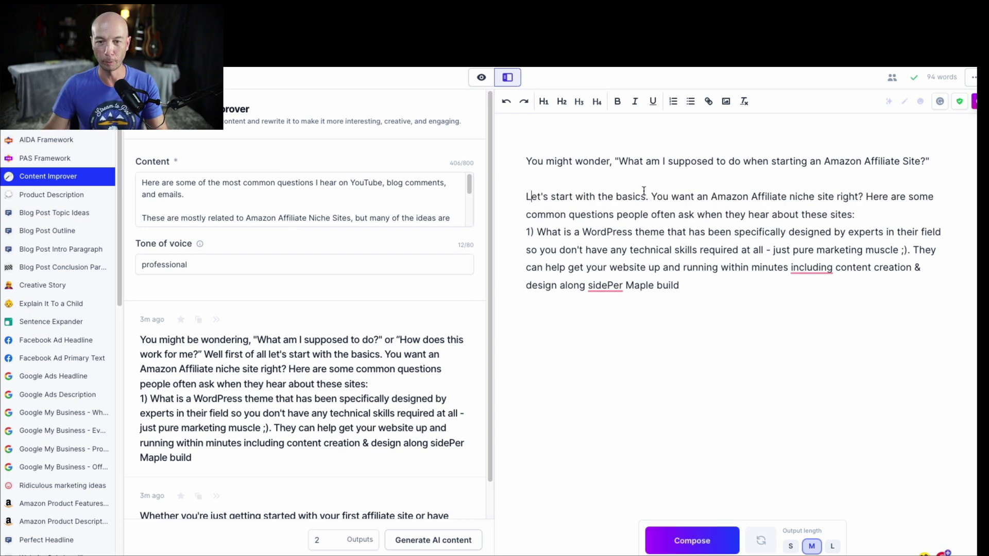
left_click(831, 196)
type(",")
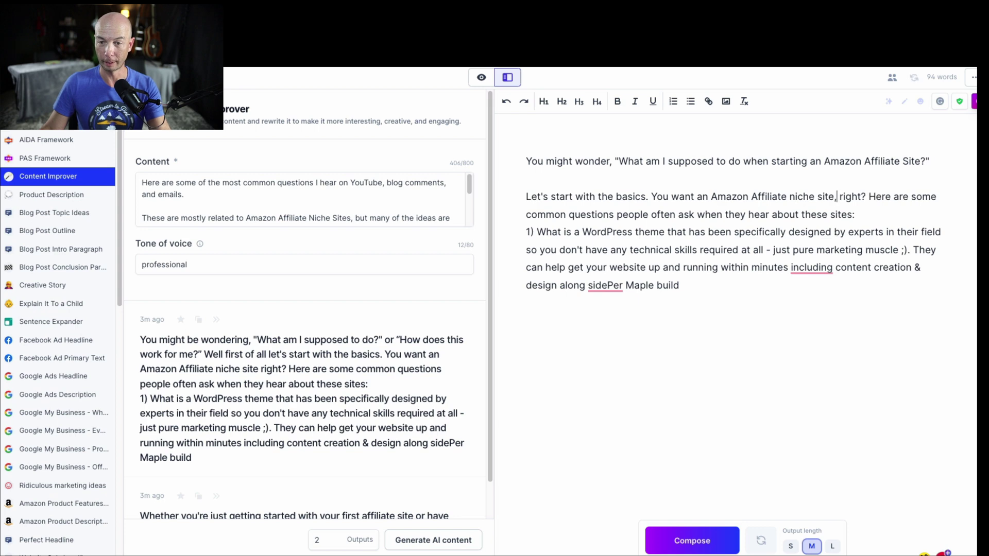
left_click(870, 196)
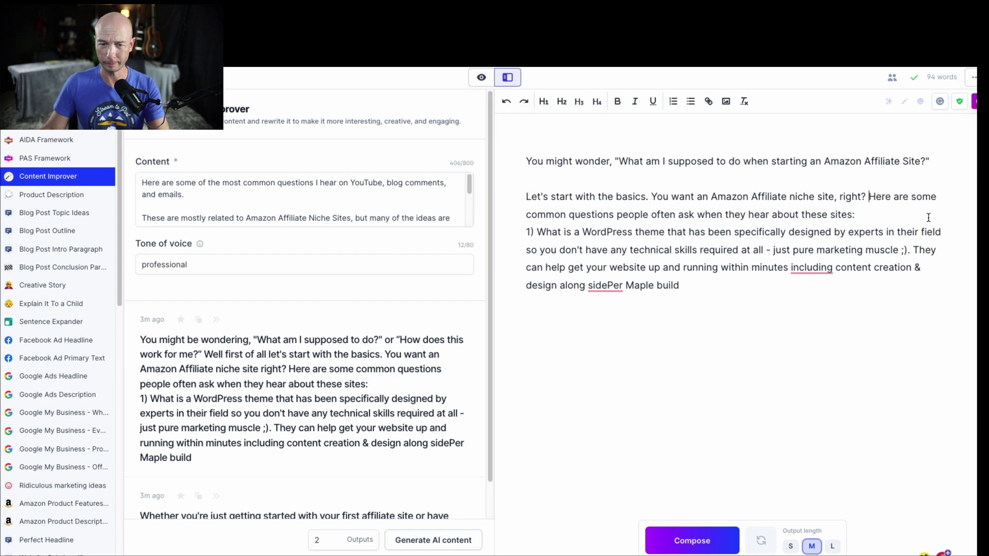
key("shift+Return")
key("Return")
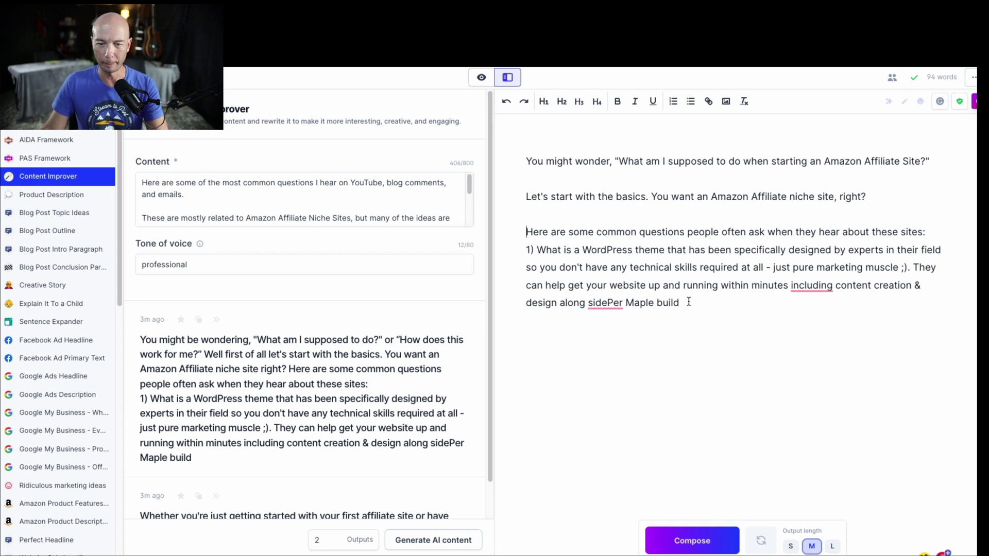
- Delete the numbered WordPress theme answer, add a period after 'sites', and change 'Here are' to 'This post lists'
left_click_drag(696, 303, 507, 253)
key("BackSpace")
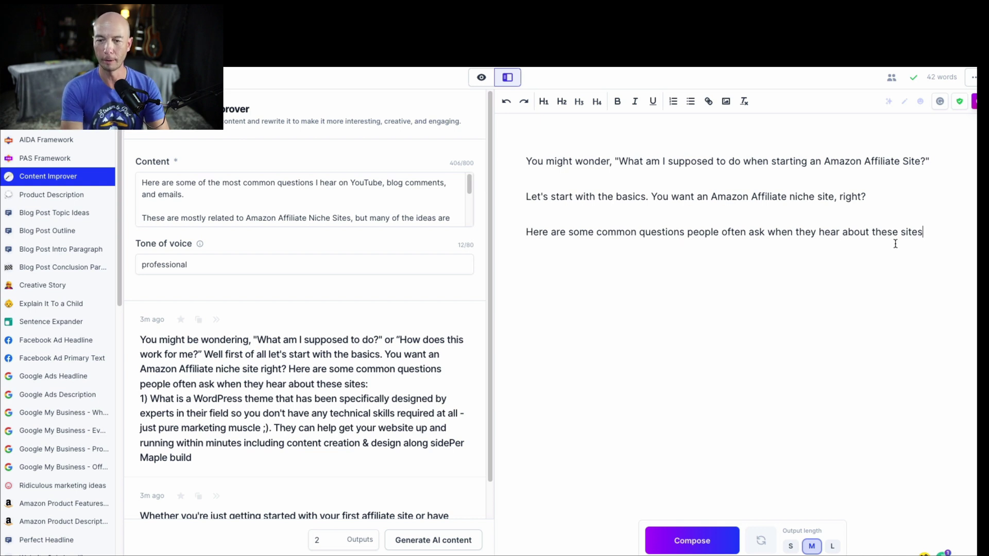
type(".")
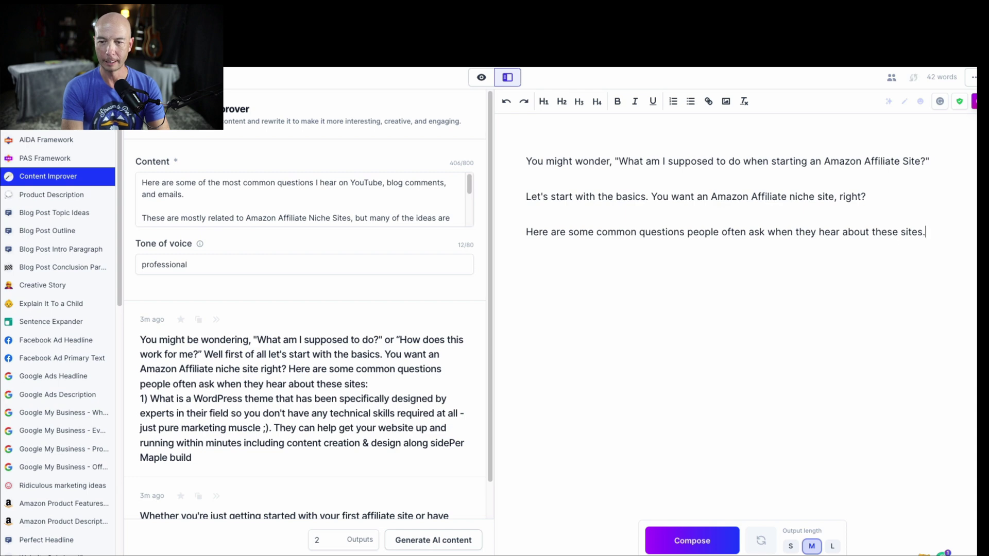
double_click(537, 232)
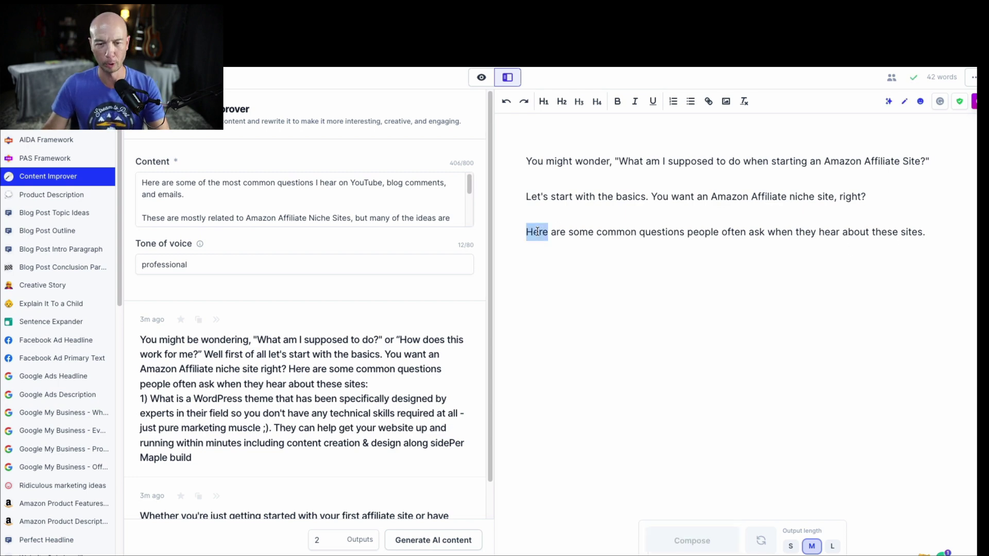
type("This po")
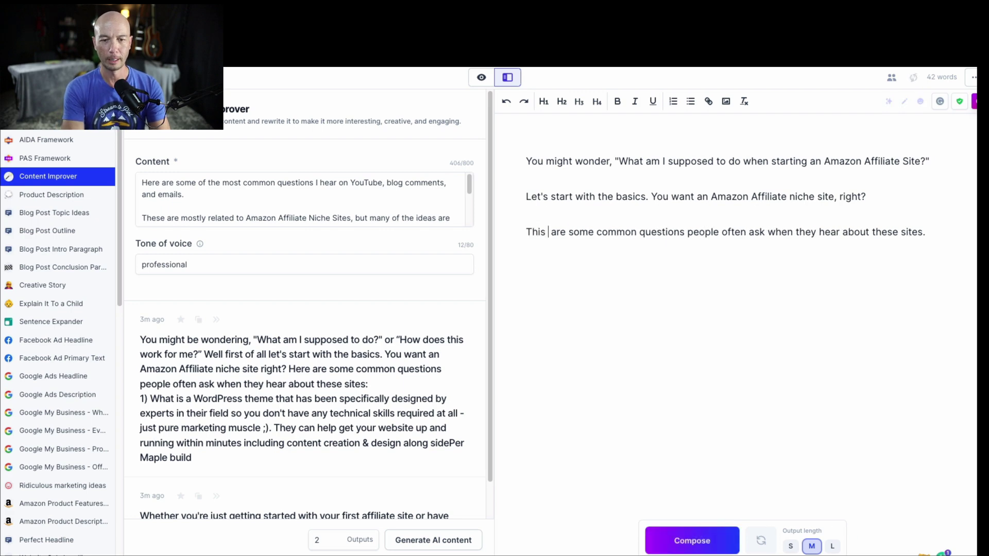
type("st")
type(" list")
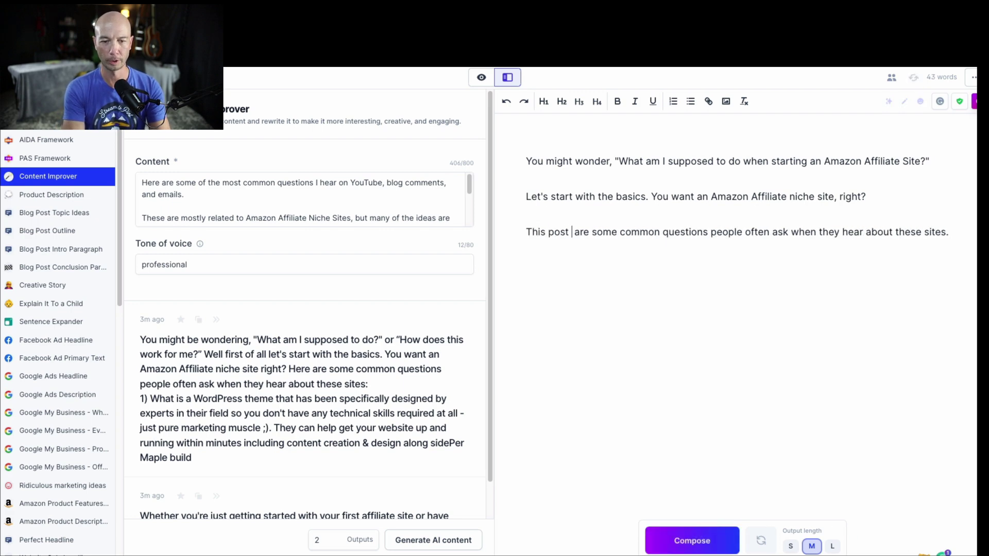
type("s")
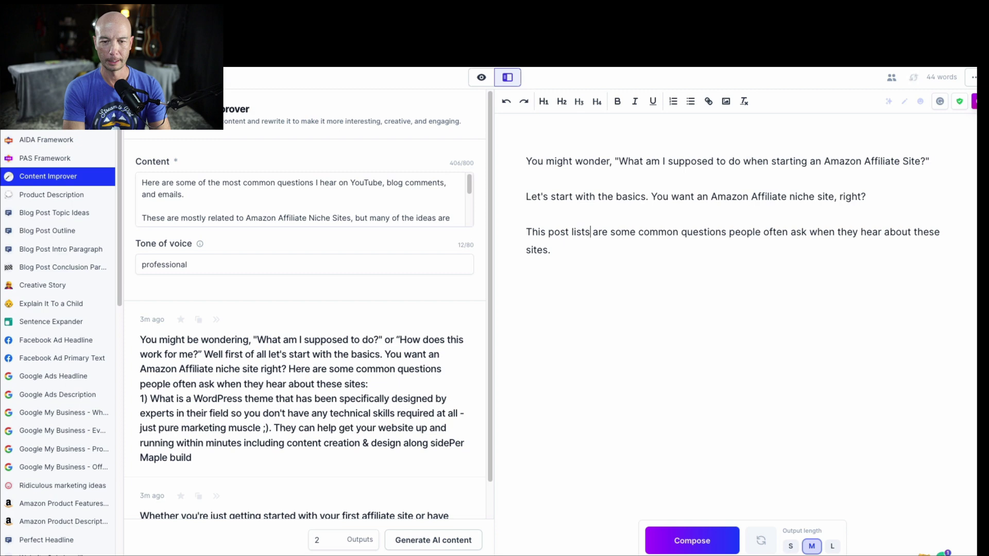
key("shift+Right")
key("shift+Right")
key("shift+Right")
key("shift+Right")
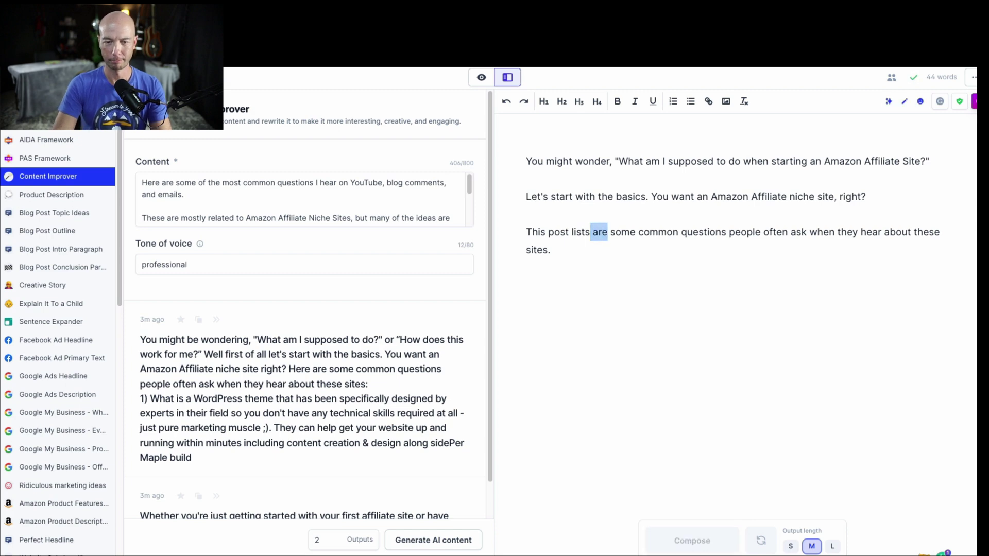
key("BackSpace")
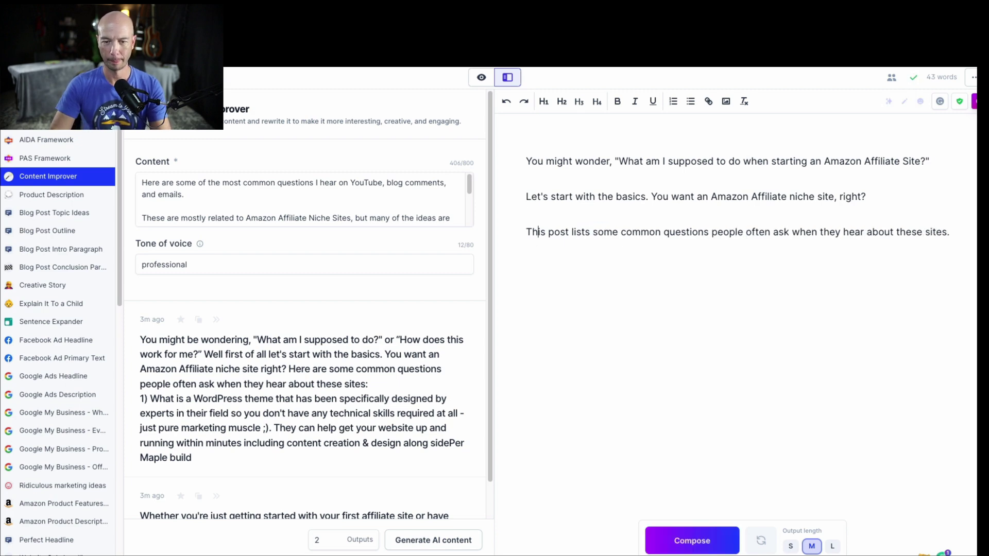
- Remove the word 'often' and the doubled space from the final paragraph's sentence
double_click(755, 232)
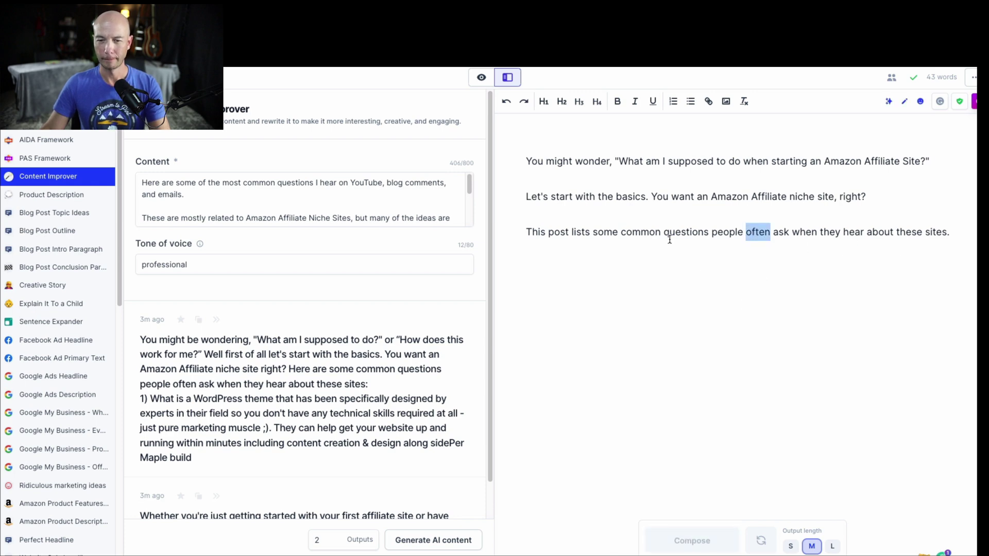
double_click(640, 231)
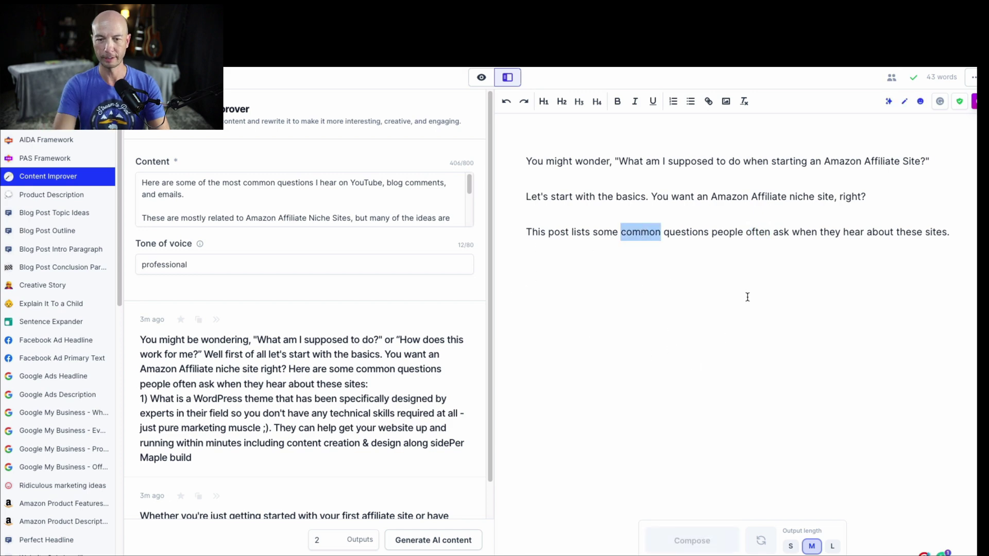
left_click(760, 233)
left_click_drag(760, 233, 950, 233)
key("Right")
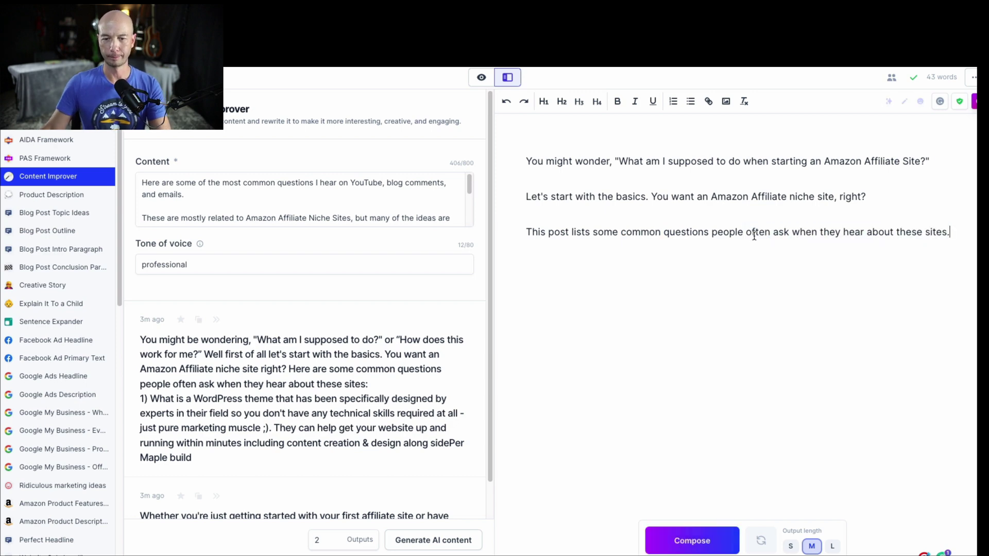
double_click(752, 233)
key("BackSpace")
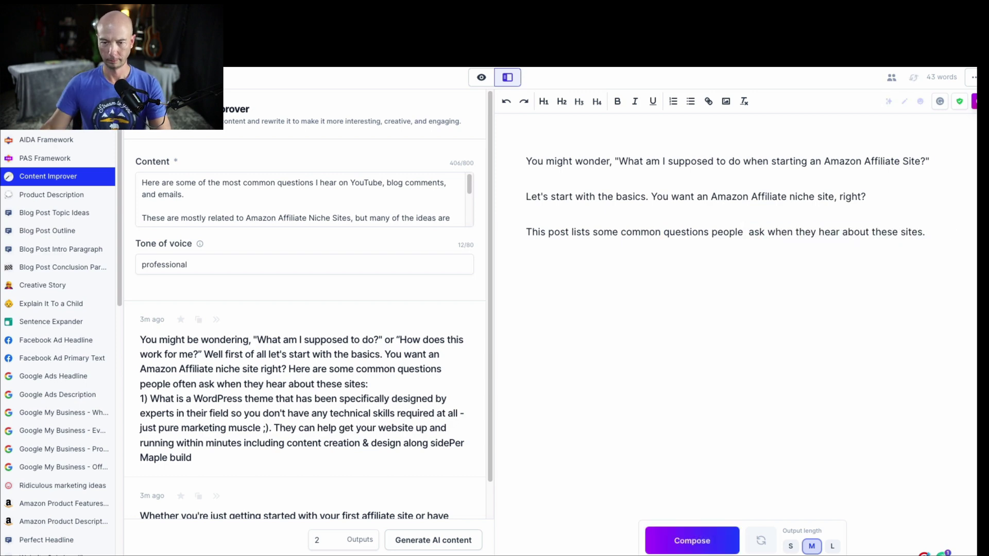
key("BackSpace")
left_click(683, 404)
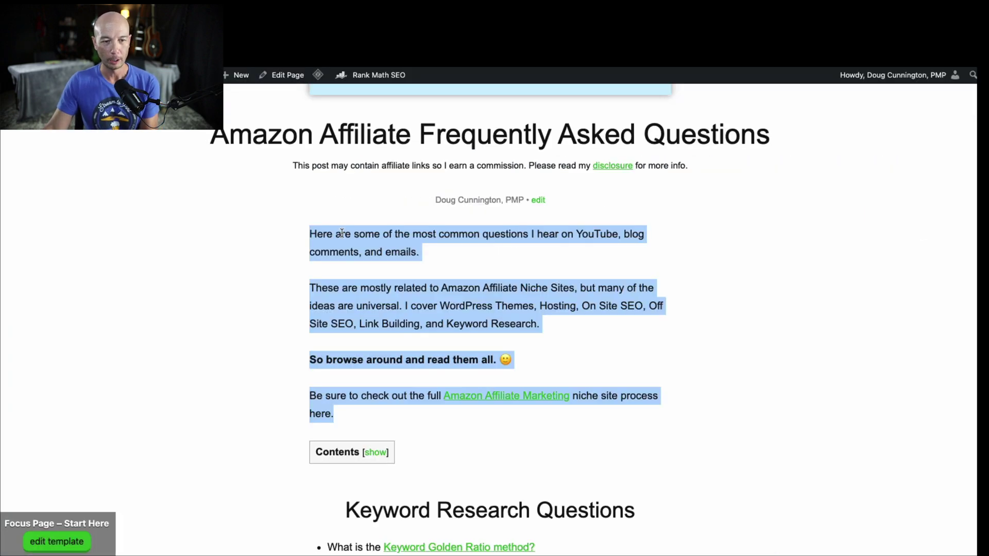
- Compare the published WordPress Amazon Affiliate FAQ intro, then return to the Jasper draft
left_click(463, 250)
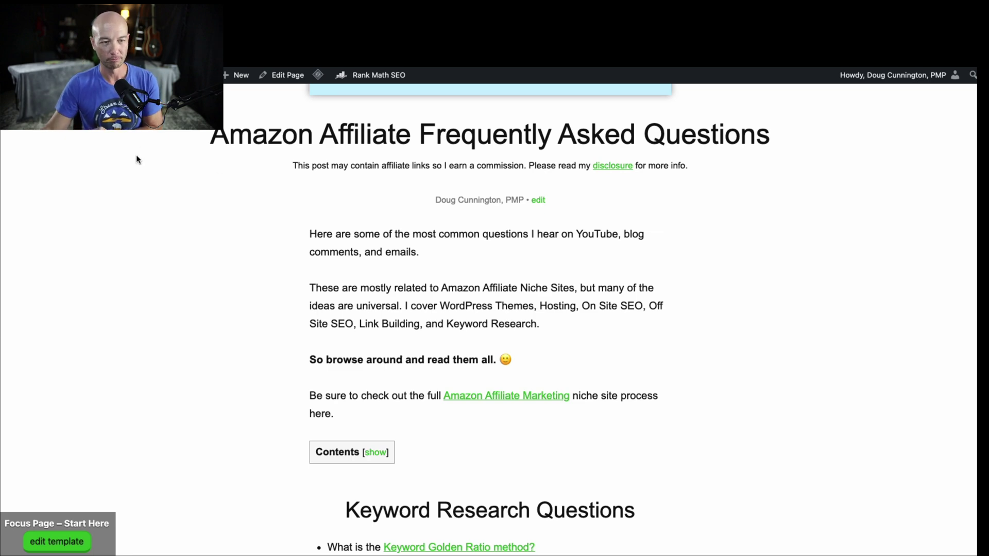
key("ctrl+Tab")
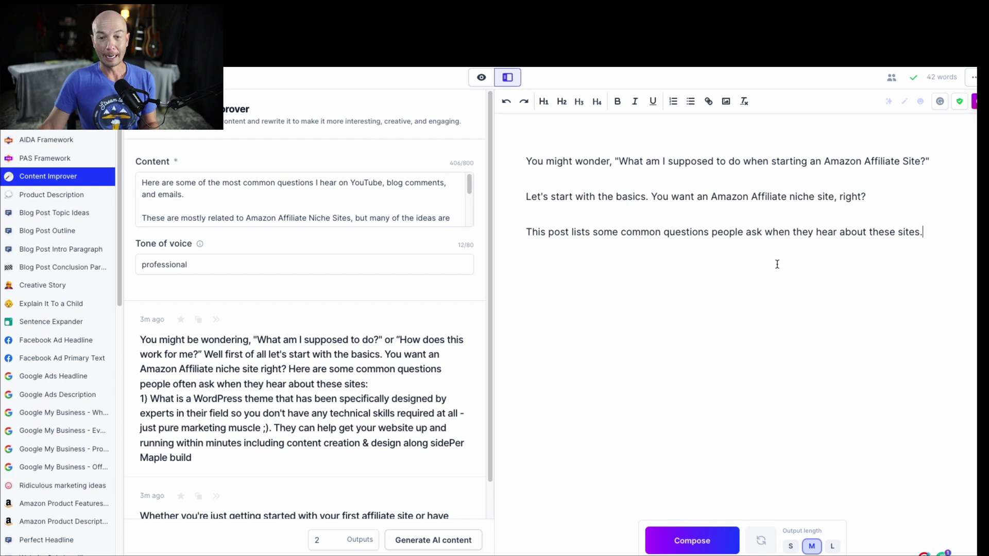
- Select all three rewritten intro paragraphs in the Jasper editor
left_click_drag(526, 161, 877, 285)
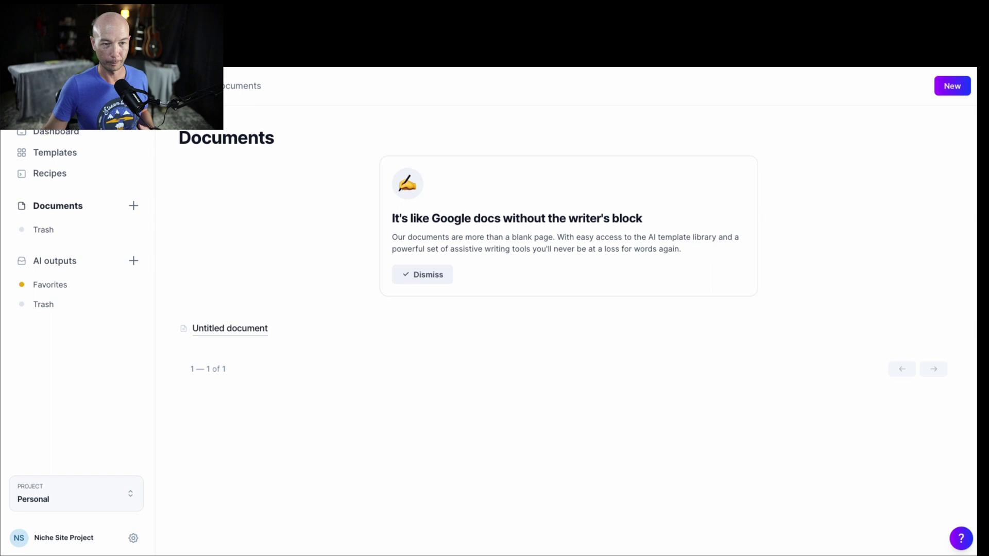
- Open the Explain It To a Child template from the Templates library
left_click(57, 153)
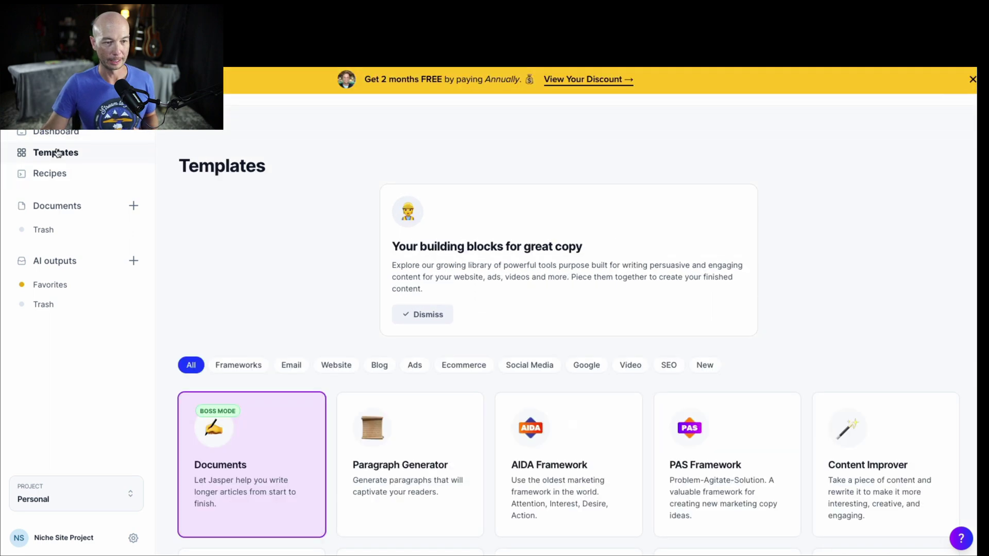
scroll(280, 228, "down", 5)
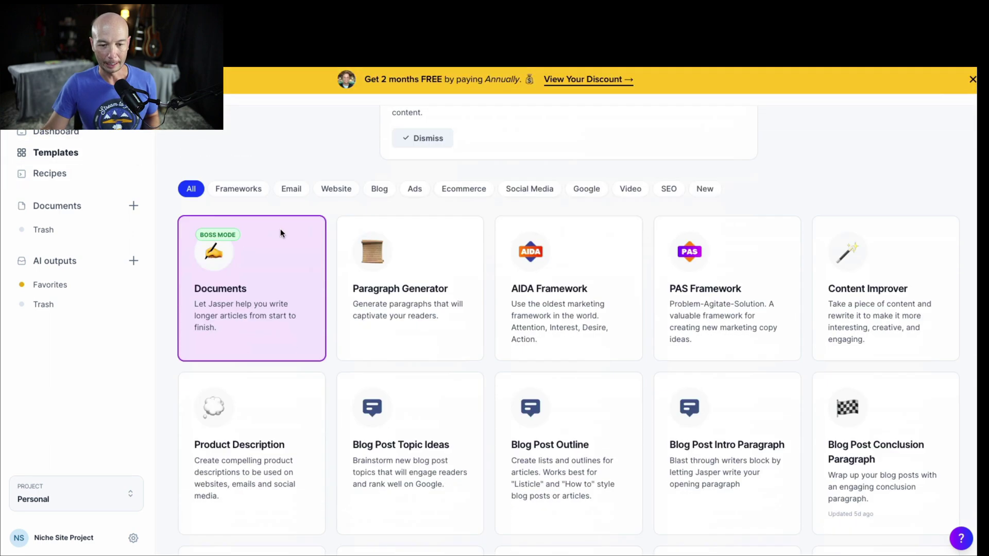
scroll(283, 234, "down", 1)
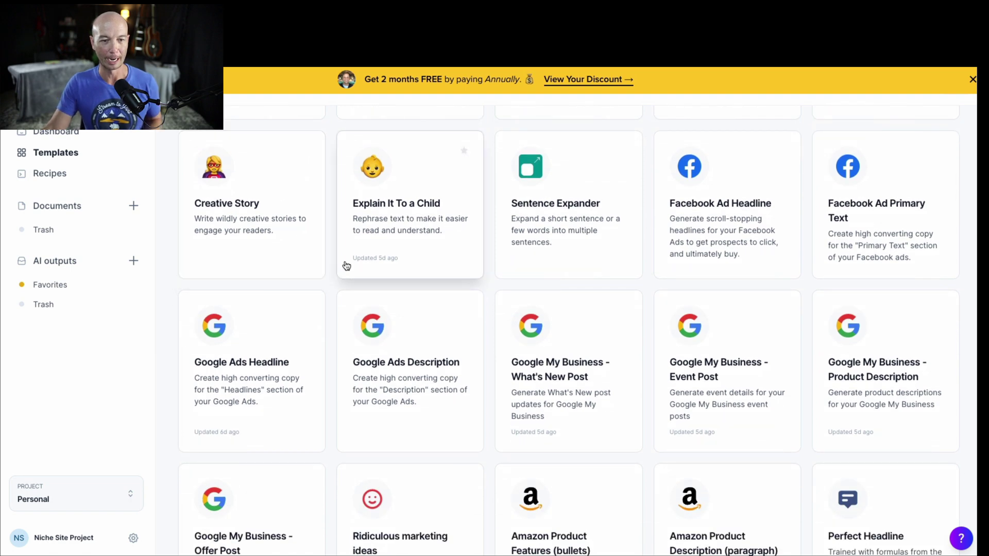
left_click(381, 227)
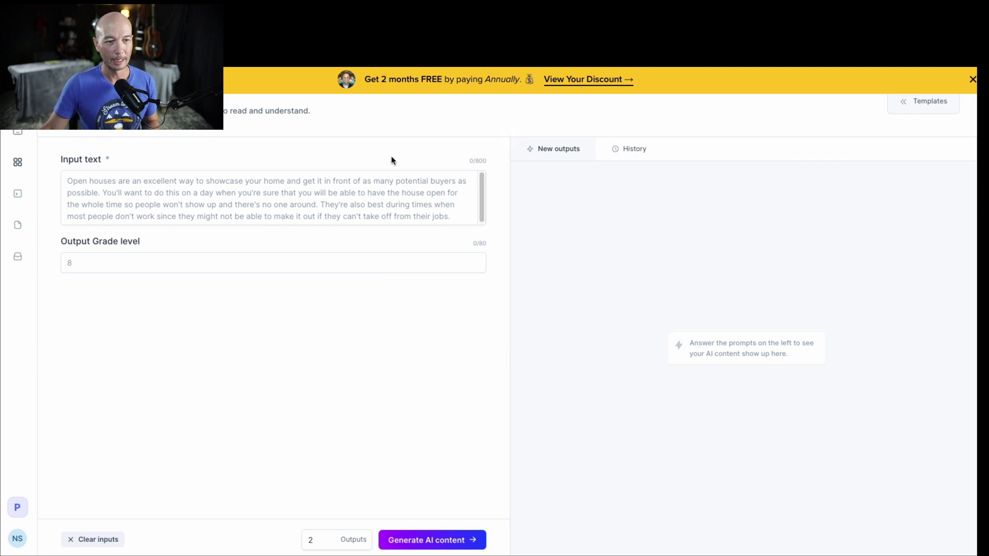
scroll(404, 165, "up", 1)
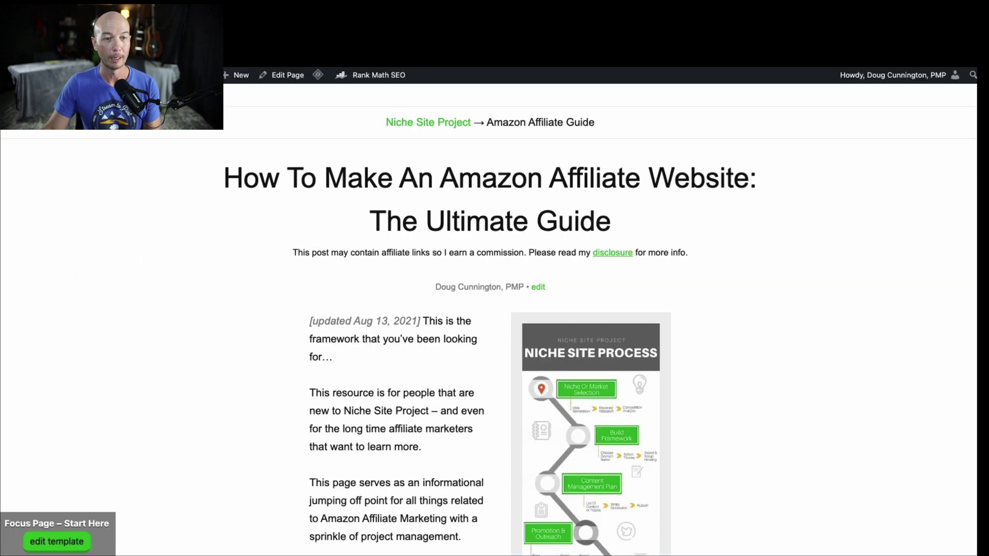
- Select the opening intro paragraphs of the Amazon Affiliate Guide page
scroll(354, 339, "down", 5)
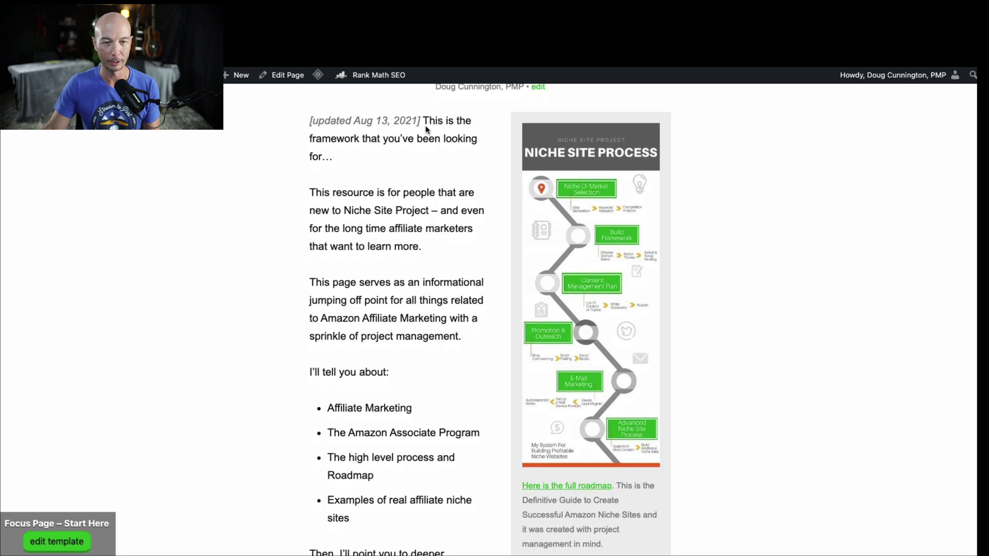
left_click_drag(425, 122, 448, 172)
scroll(448, 175, "down", 6)
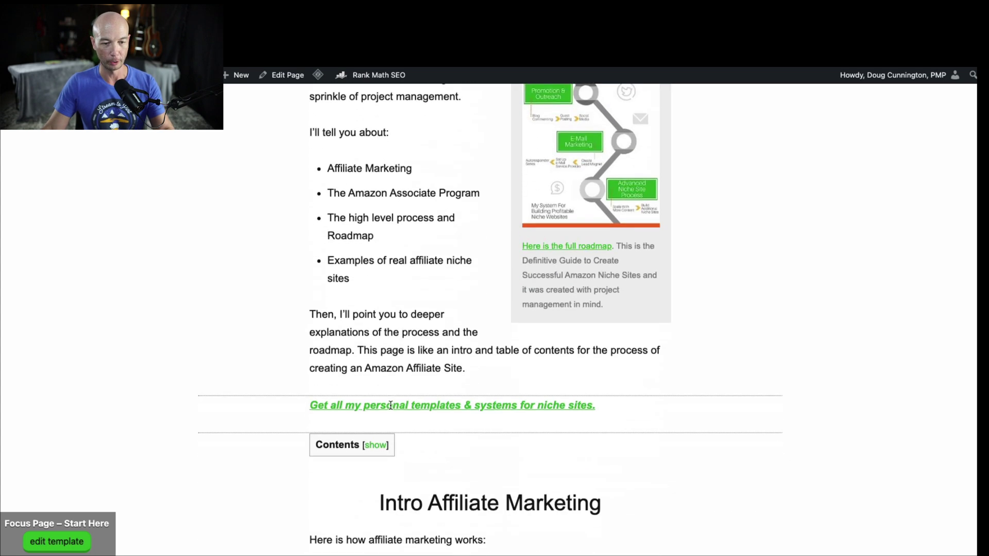
left_click(472, 370, "shift")
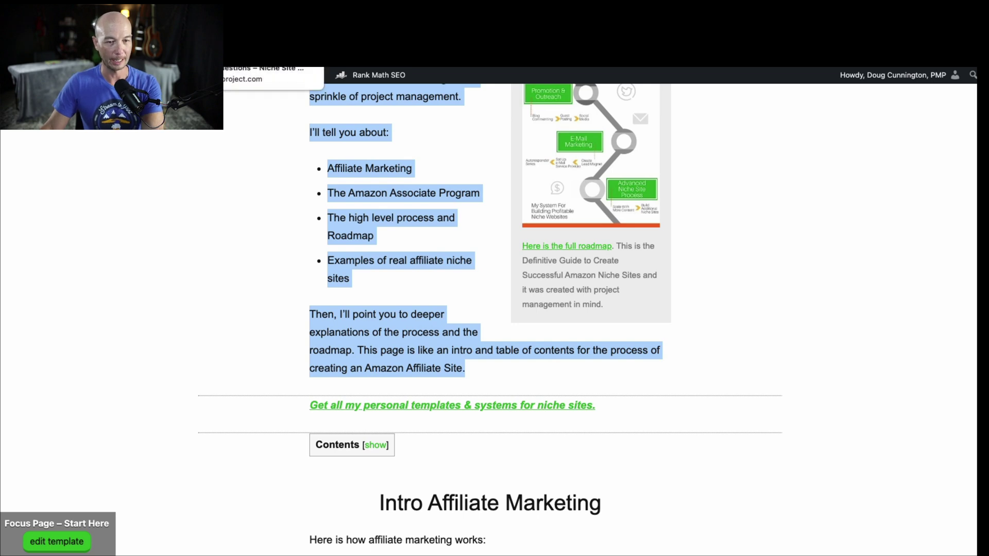
scroll(211, 304, "down", 5)
- Reselect from 'Here is how affiliate marketing works' through the Amazon Associate Program section
left_click(320, 307)
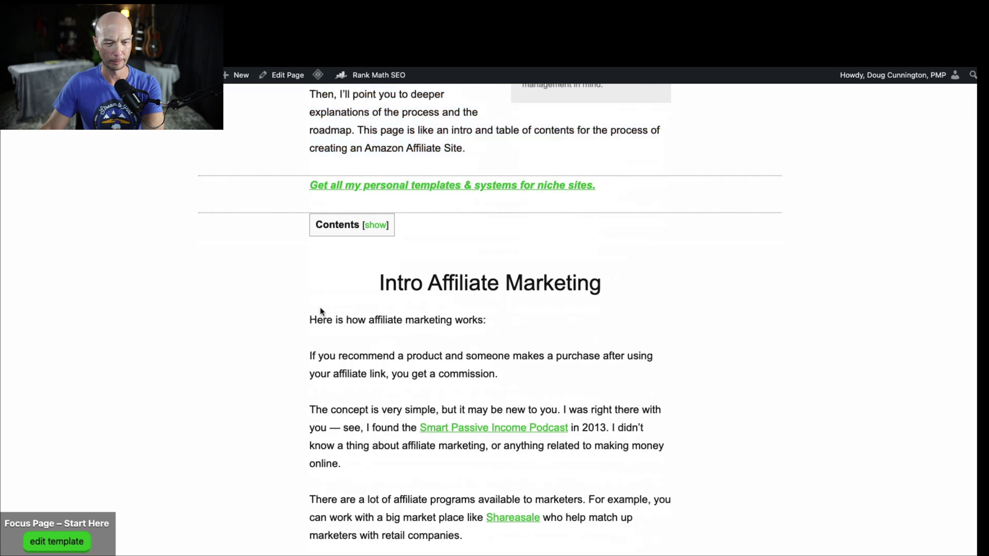
left_click_drag(309, 320, 503, 335)
scroll(500, 335, "down", 5)
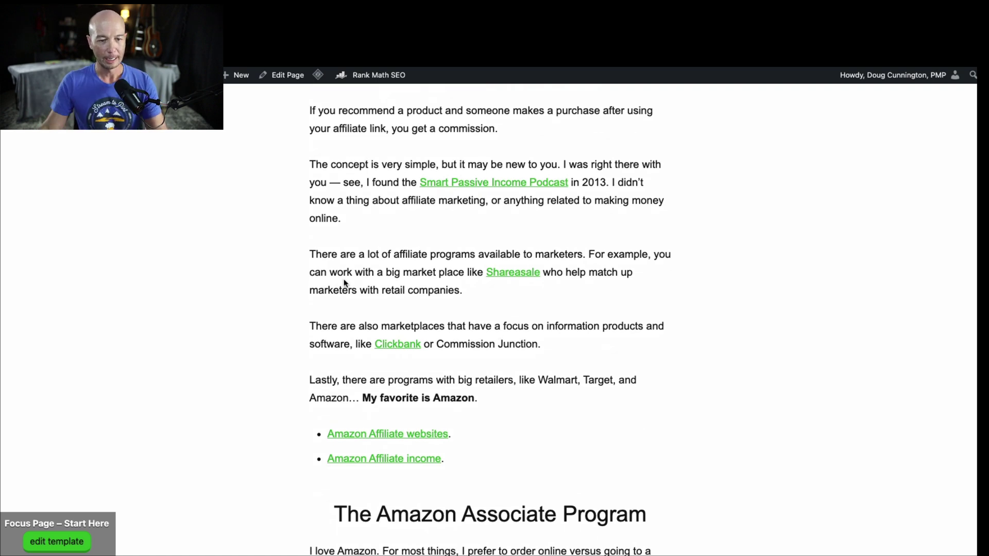
left_click(480, 399, "shift")
scroll(487, 423, "up", 6)
scroll(486, 422, "down", 7)
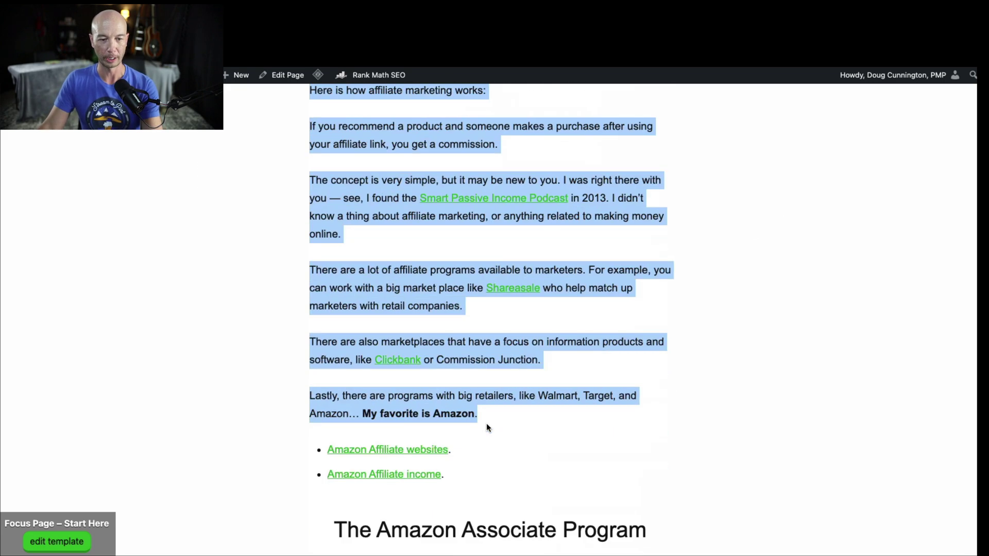
scroll(487, 427, "down", 6)
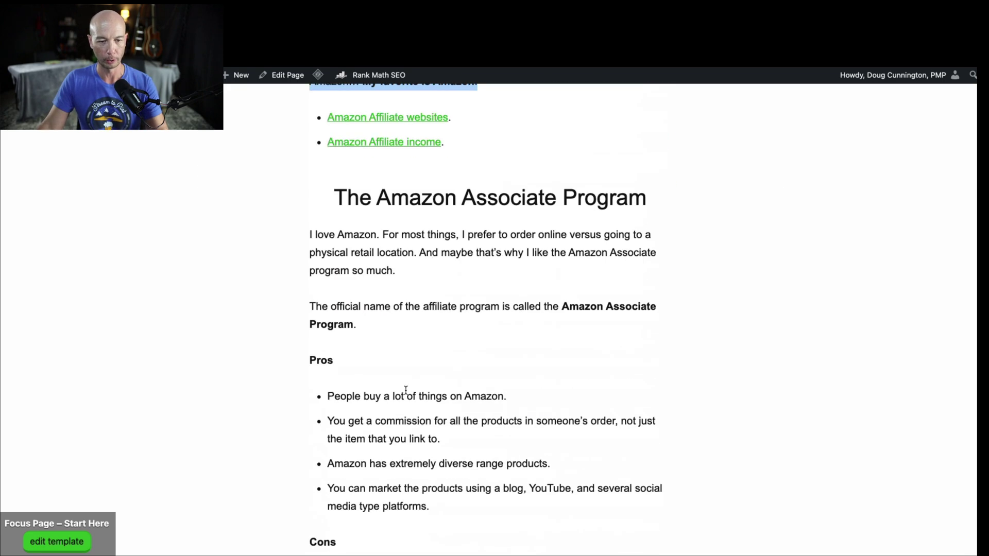
scroll(412, 394, "down", 4)
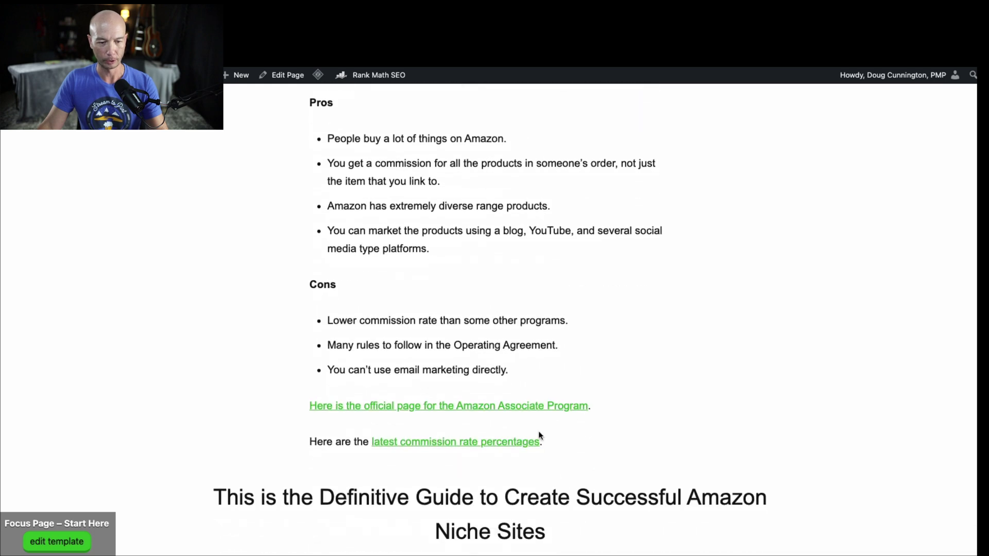
left_click(548, 442, "shift")
scroll(508, 309, "up", 5)
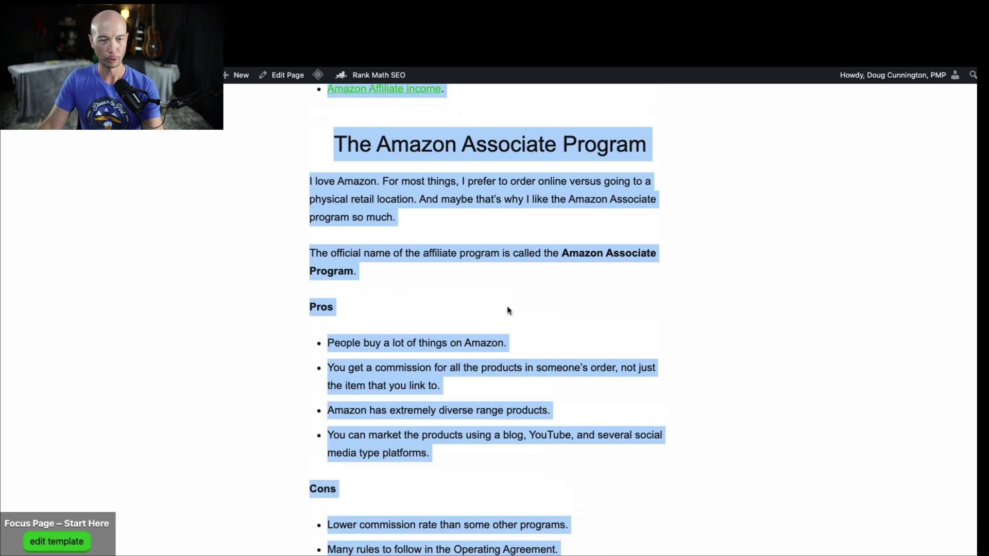
- Paste the affiliate marketing intro into Input text, trimming it to end at 'My favorite is Amazon.'
key("ctrl+Tab")
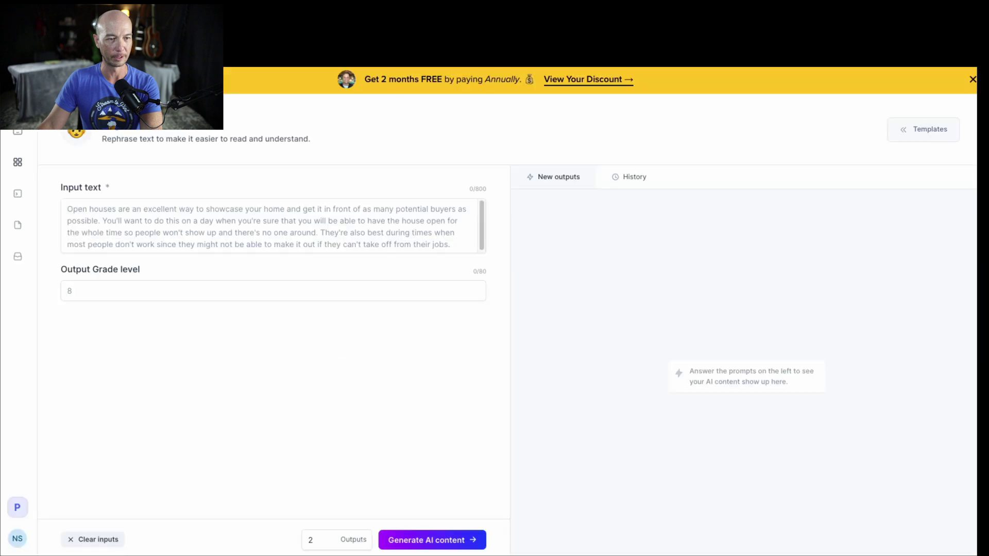
left_click(208, 226)
type("Here is how affiliate marketing works:  If you recommend a product and someone makes a purchase after using your affiliate link, you get a commission.  The concept is very simple, but it may be new to you. I was right there with you — see, I found the Smart Passive Income Podcast in 2013. I didn't know a thing about affiliate marketing, or anything related to making money online.  There are a lot of affiliate programs available to marketers. For example, you can work with a big market place like Shareasale who help match up marketers with retail companies.  There are also marketplaces that have a focus on information products and software, like Clickbank or Commission Junction.  Lastly, there are programs with big retailers, like Walmart, Target, and Amazon... My favorite is Amazon.  Amazon")
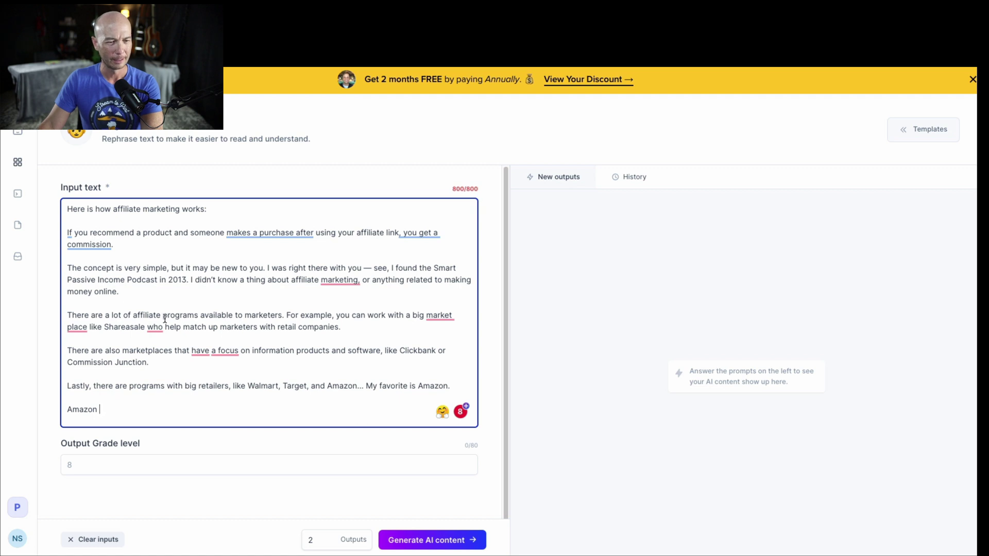
double_click(118, 412)
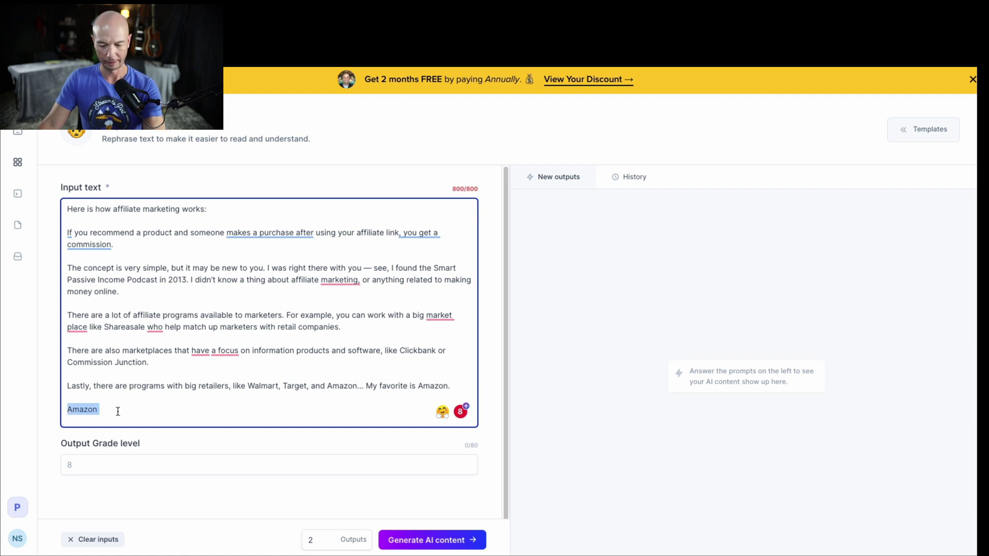
key("BackSpace")
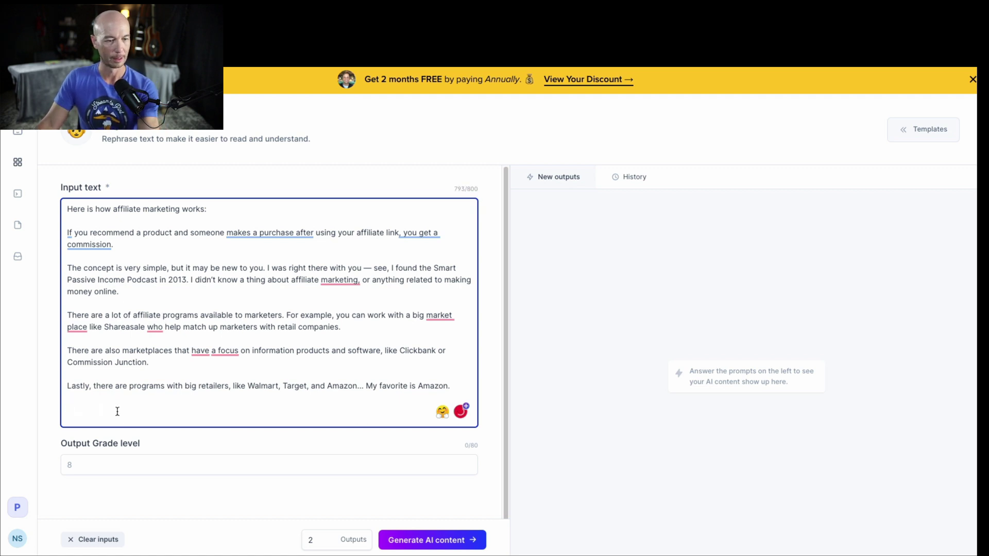
key("BackSpace")
key("BackSpace")
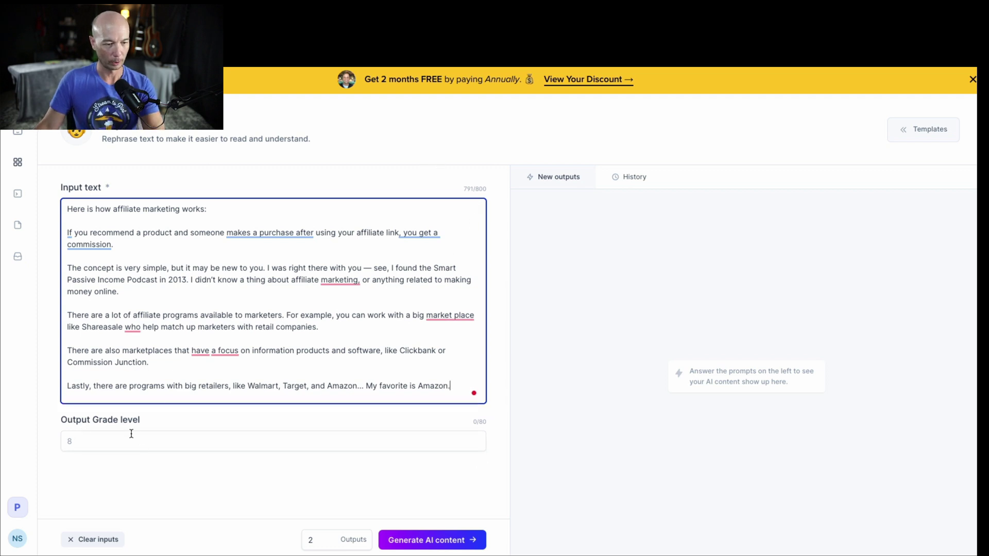
- Set the output grade level to 6 and generate the simplified rewrites
left_click(154, 436)
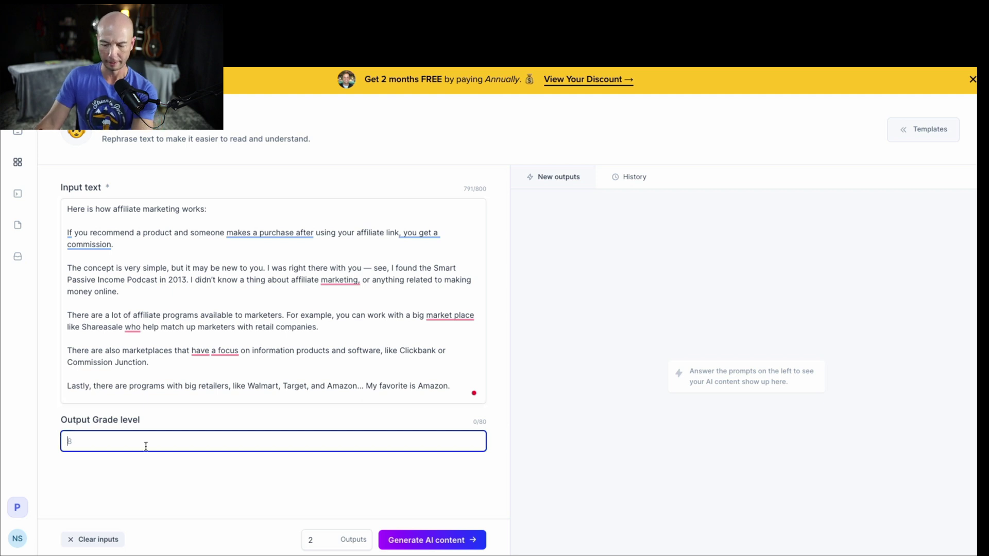
type("6")
left_click(293, 469)
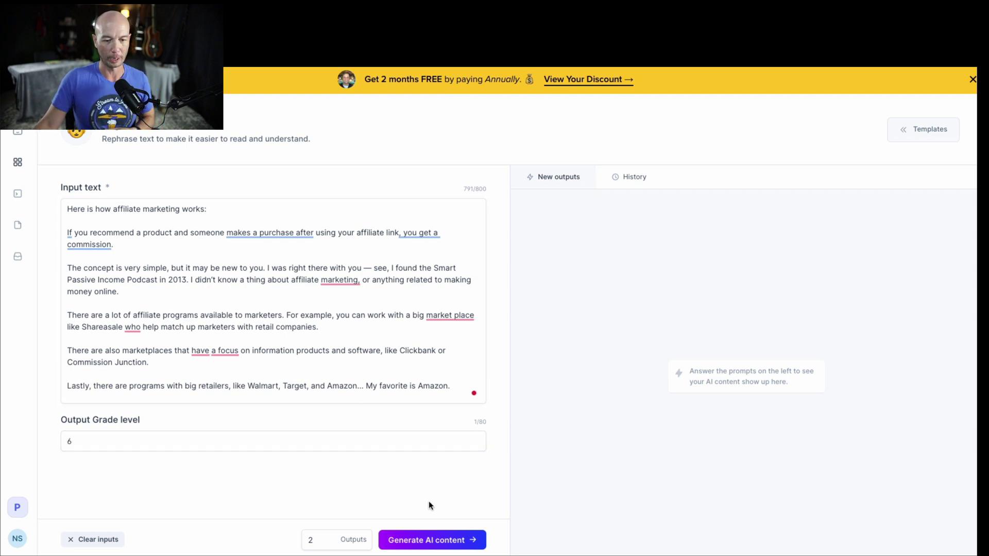
left_click(446, 538)
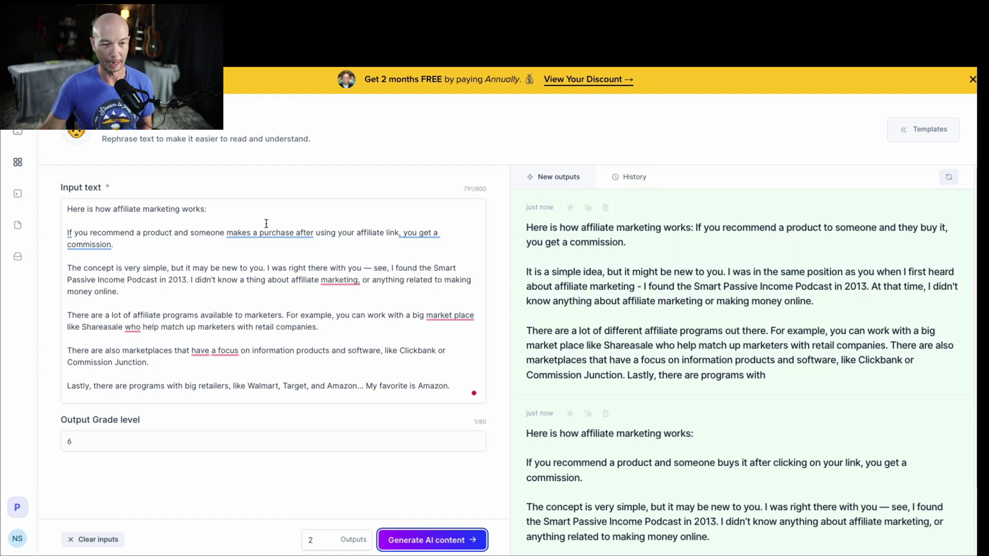
- Review the two grade-6 affiliate marketing rewrites in the New outputs panel
mouse_move(264, 233)
mouse_move(98, 243)
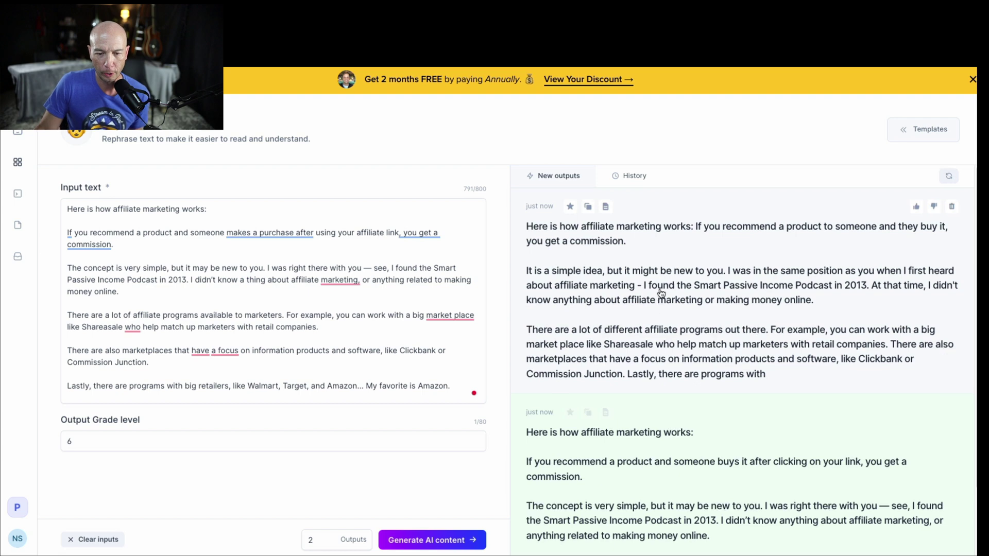
scroll(662, 294, "down", 1)
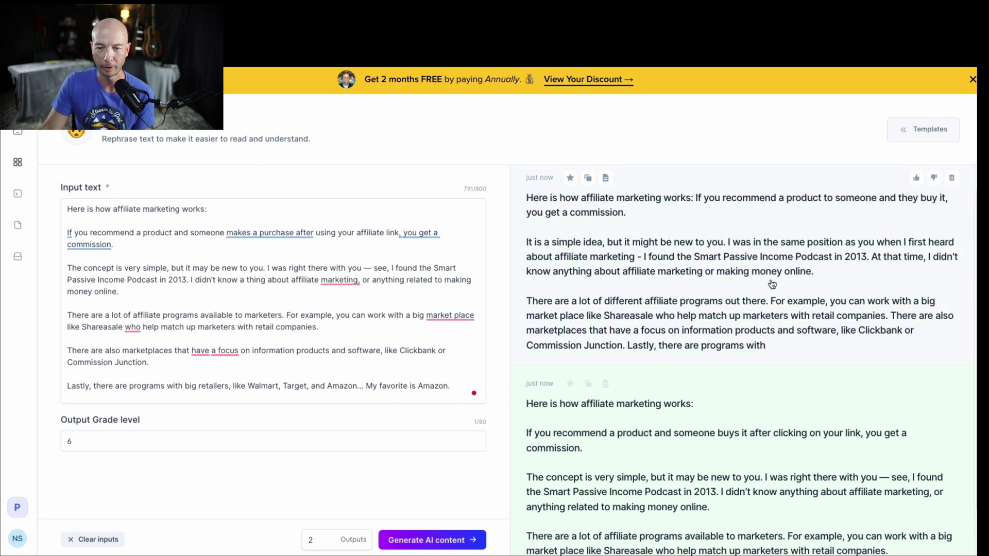
scroll(782, 323, "down", 2)
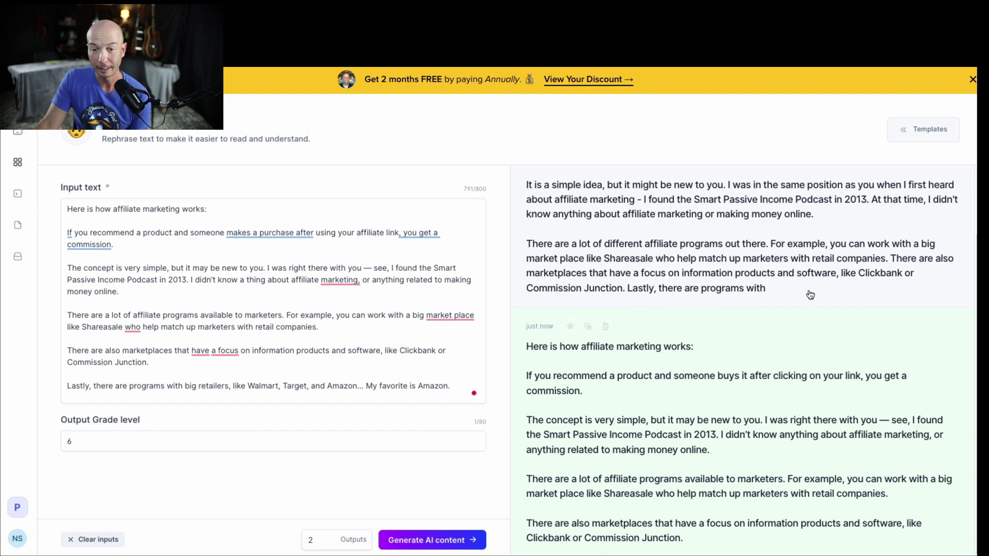
scroll(796, 290, "down", 1)
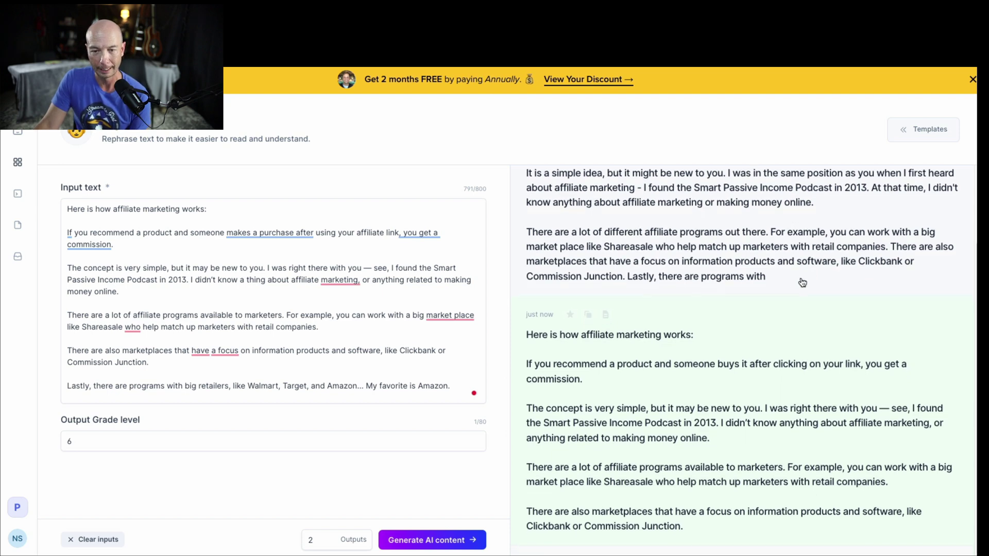
scroll(798, 283, "up", 3)
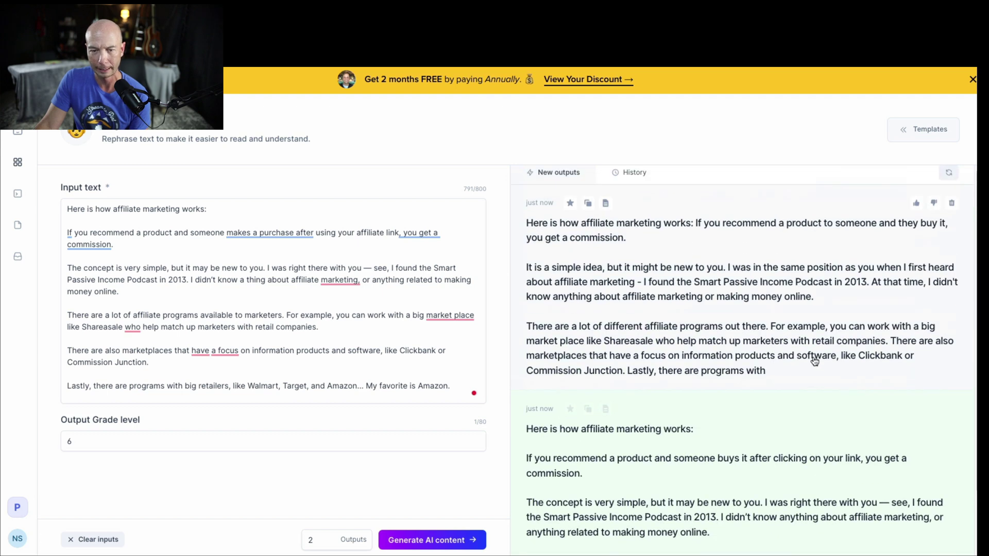
scroll(812, 360, "down", 3)
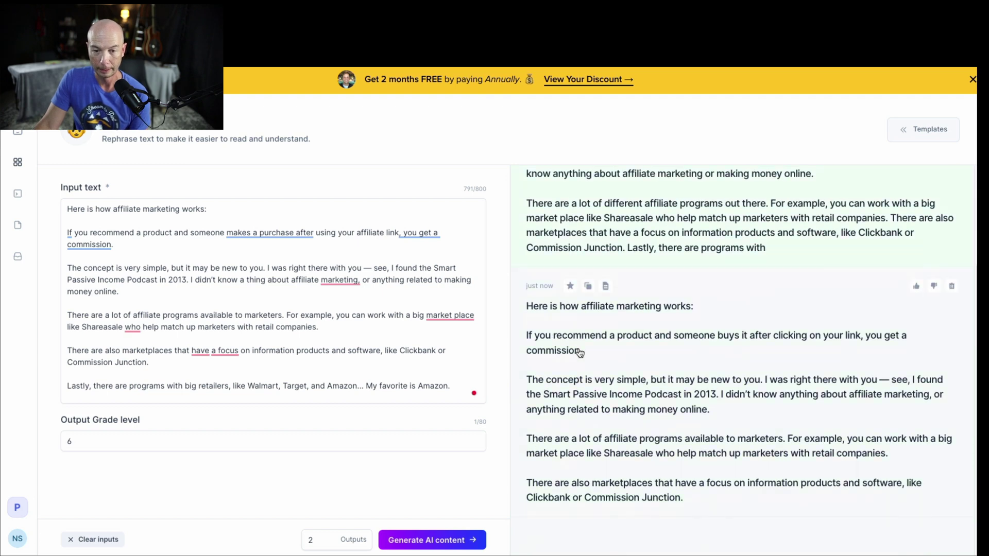
scroll(706, 427, "up", 3)
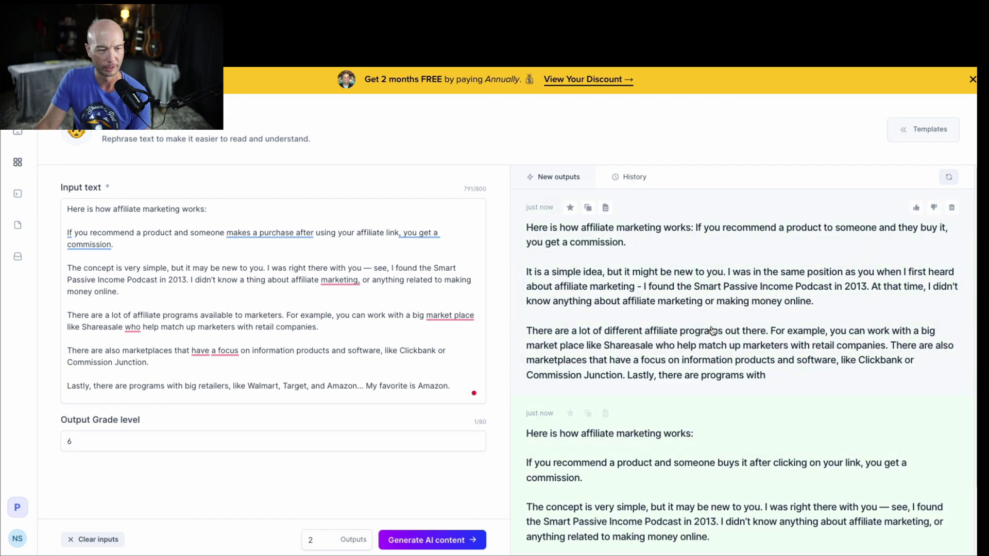
scroll(712, 331, "down", 2)
scroll(713, 331, "down", 1)
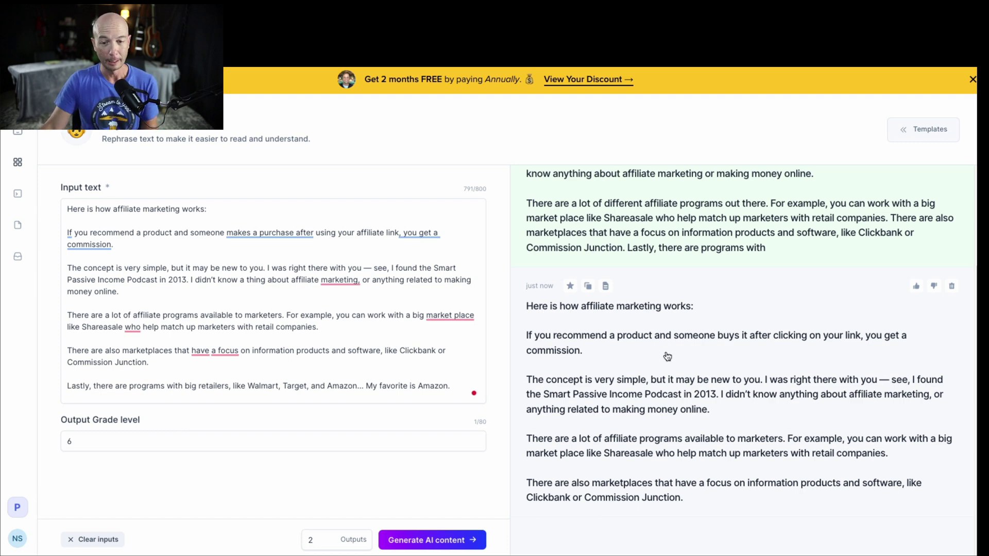
scroll(688, 433, "up", 3)
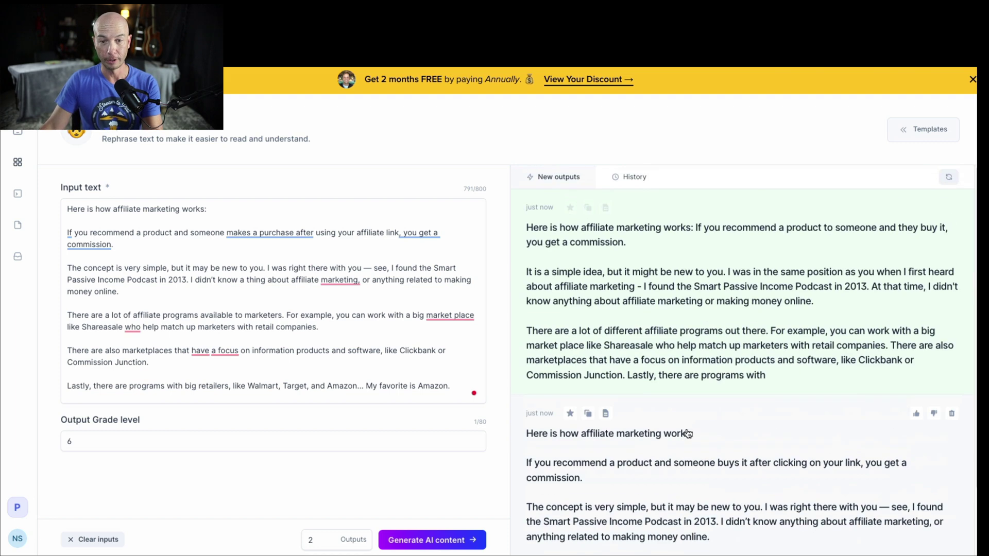